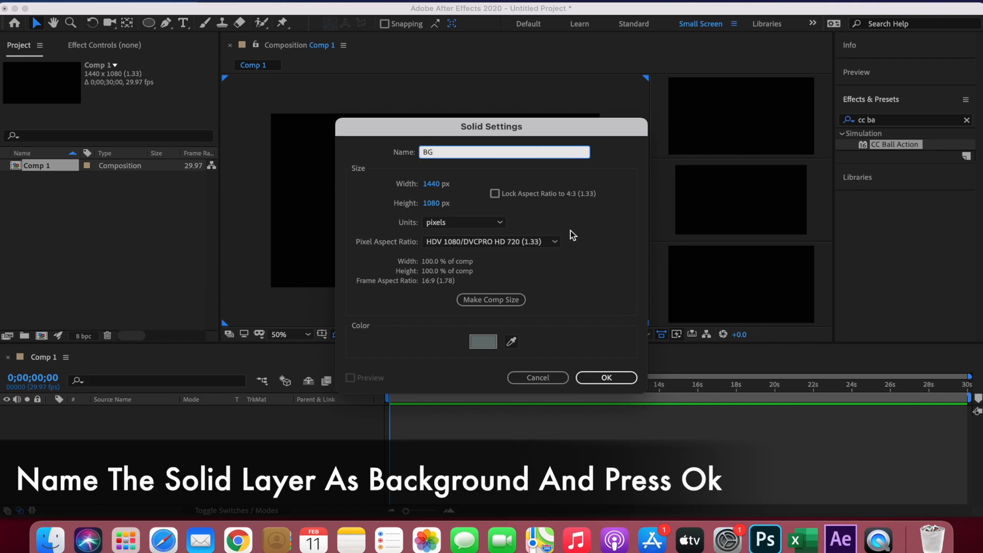
- Create the 1440 x 1080 px solid named BG and add an elliptical mask filling the whole layer
click(607, 377)
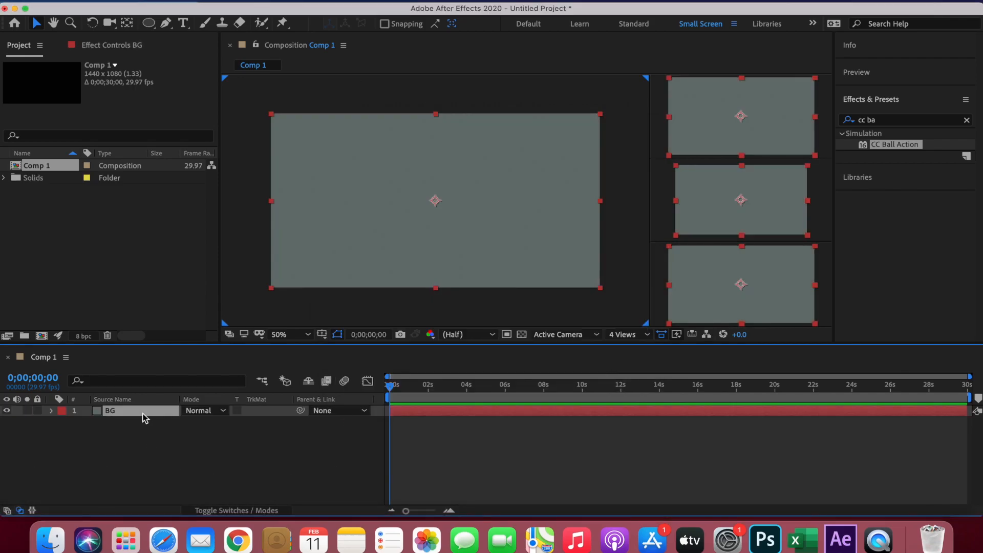
click(156, 27)
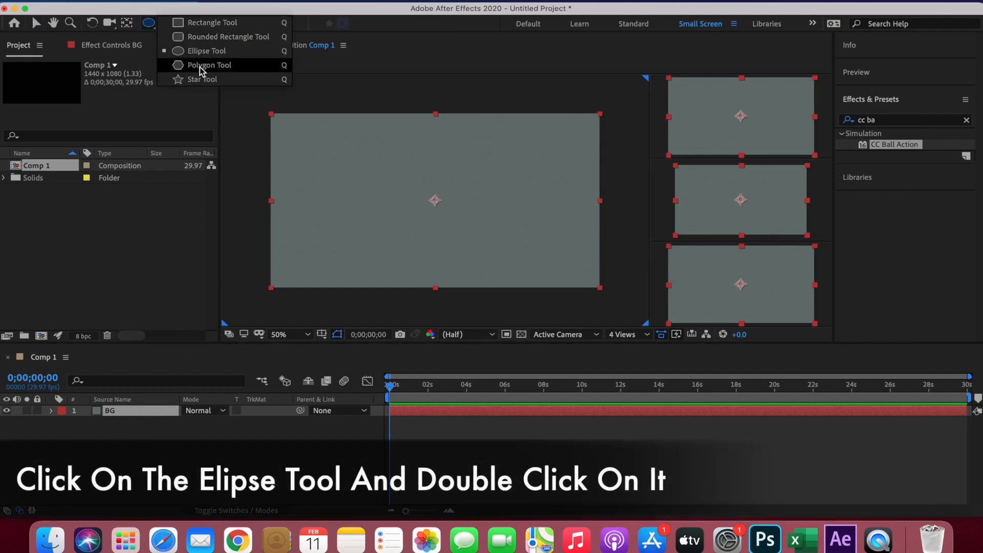
click(195, 51)
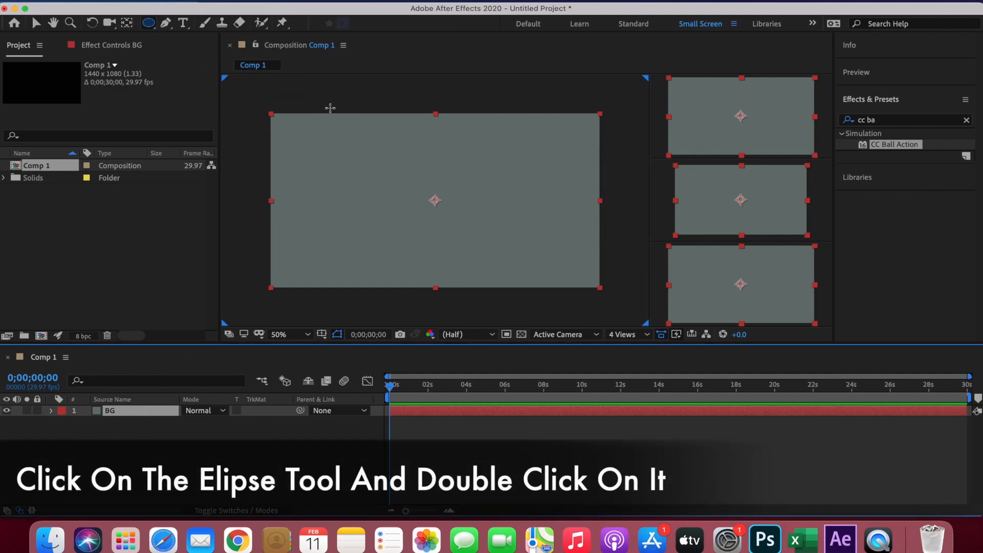
double_click(150, 24)
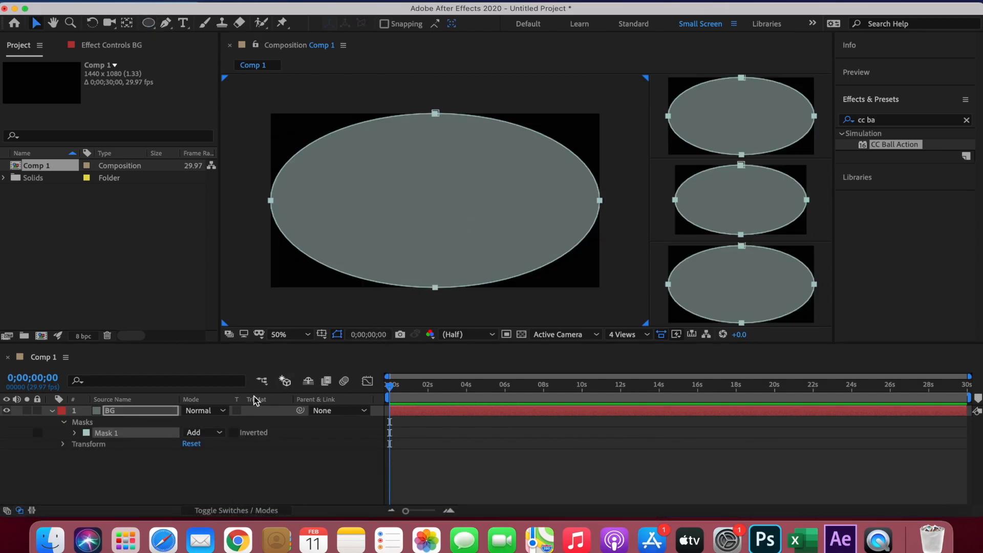
- Set the Mask Feather of Mask 1 on the BG layer to 800 pixels, then lock the layer
click(77, 433)
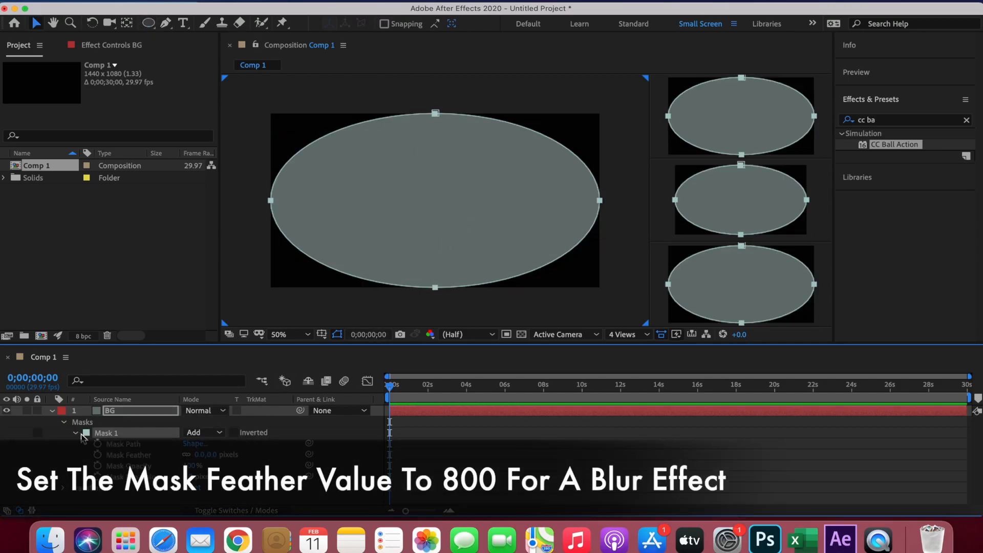
click(204, 455)
text(800)
key(Return)
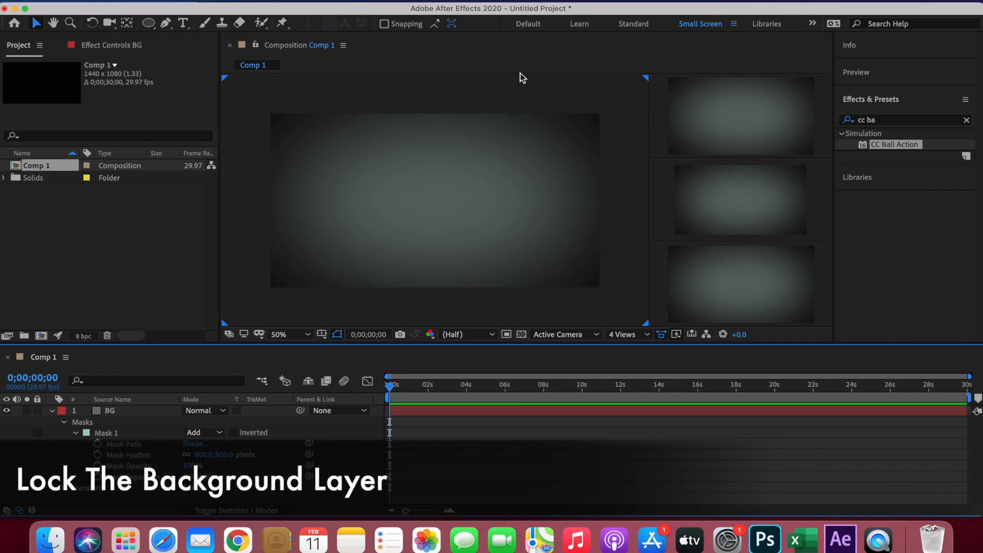
click(50, 412)
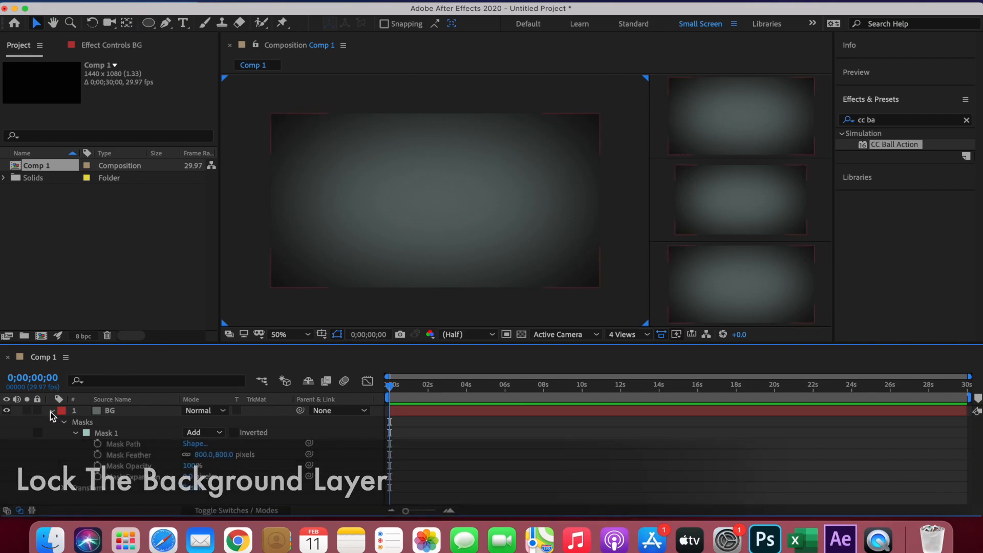
click(38, 411)
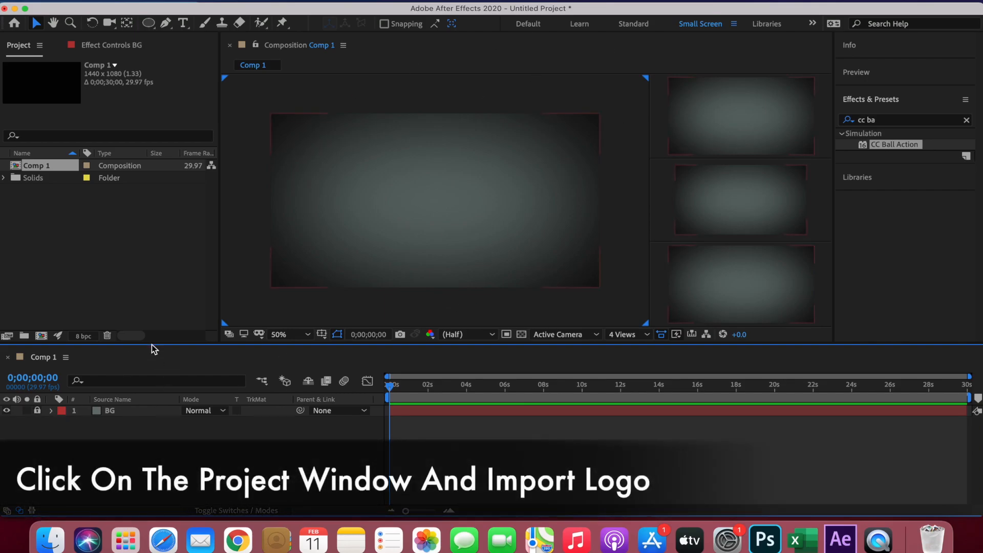
- Import the logo image ginger1.png as footage and add it to Comp 1 above the BG layer
double_click(121, 240)
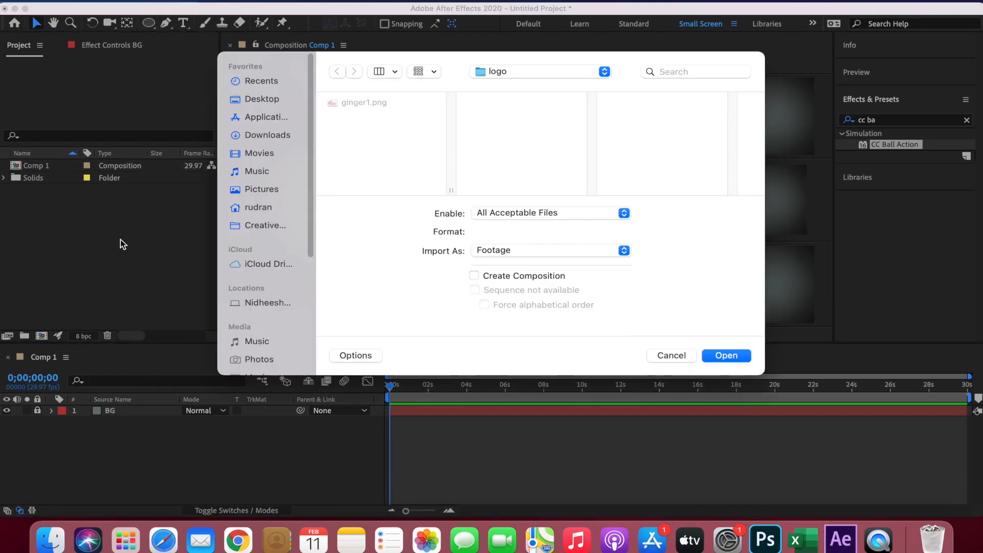
click(353, 103)
key(Return)
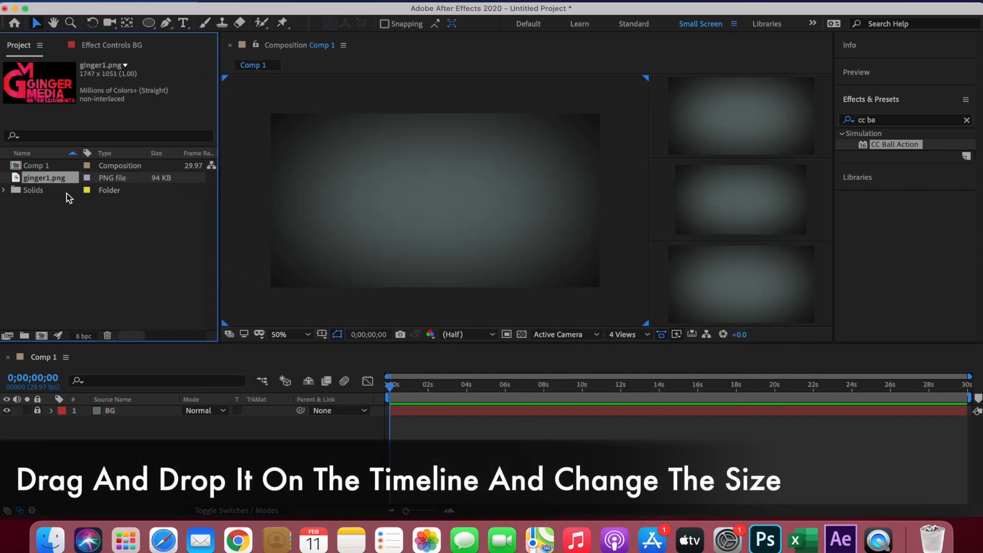
drag(60, 183, 125, 407)
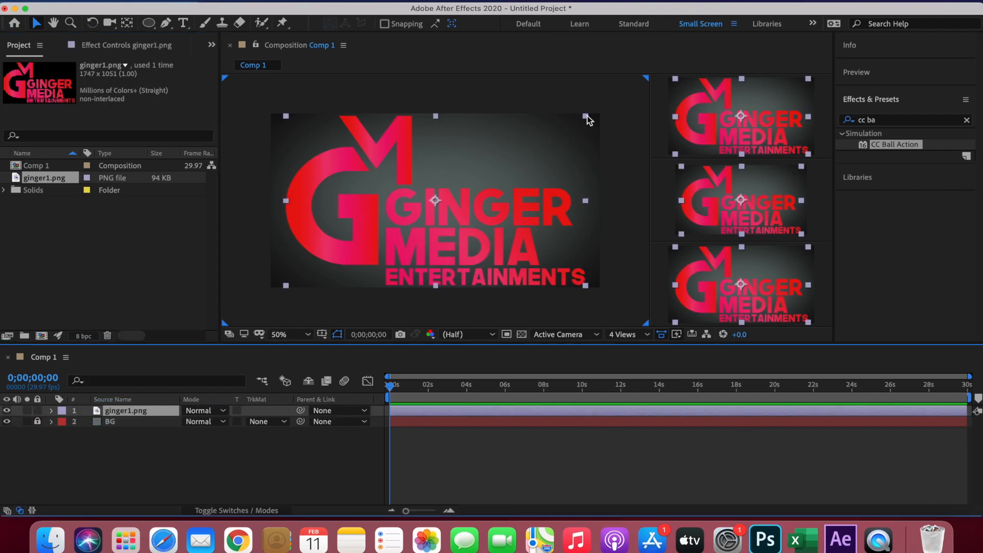
- Scale the logo down to less than half its size and pre-compose it as LOGO, moving all attributes into the new composition
drag(587, 118, 504, 164)
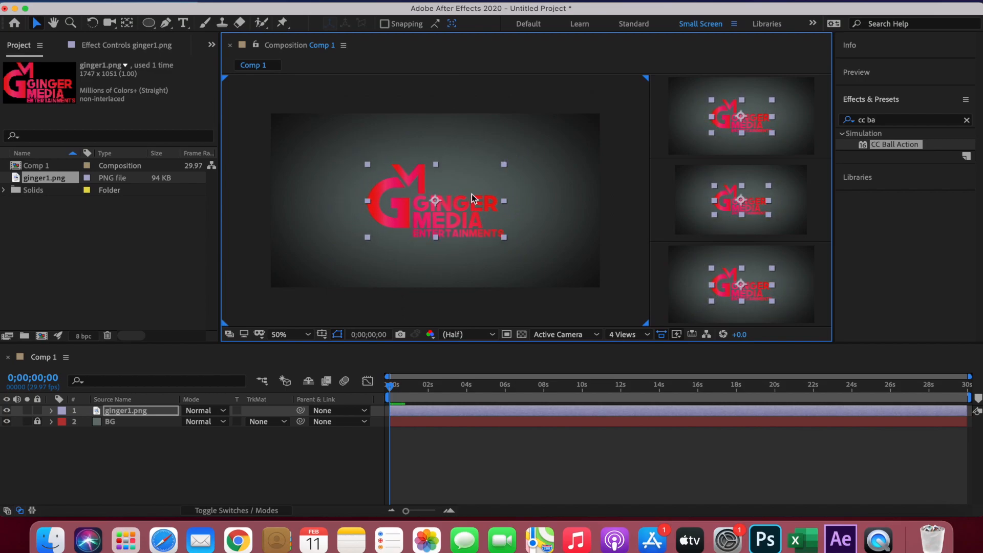
right_click(149, 412)
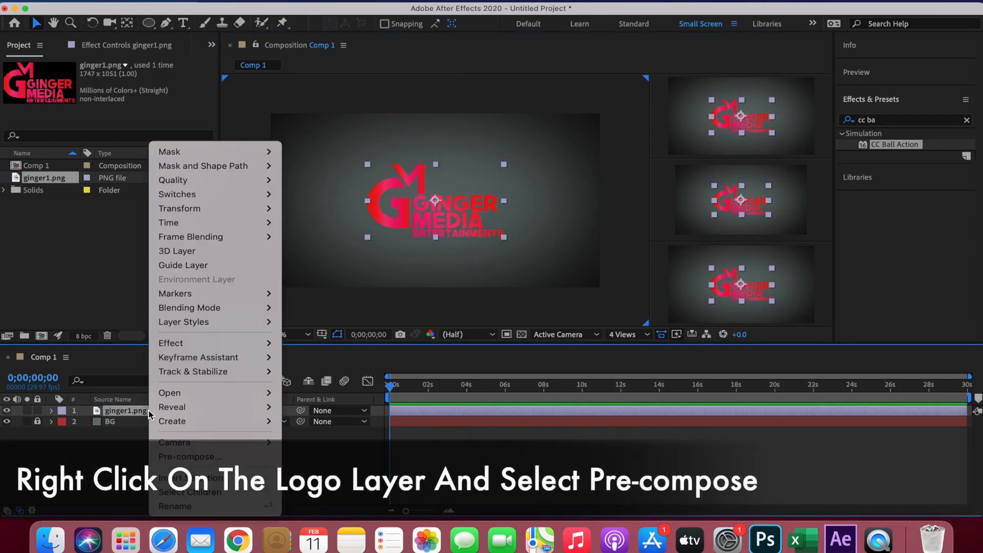
click(166, 457)
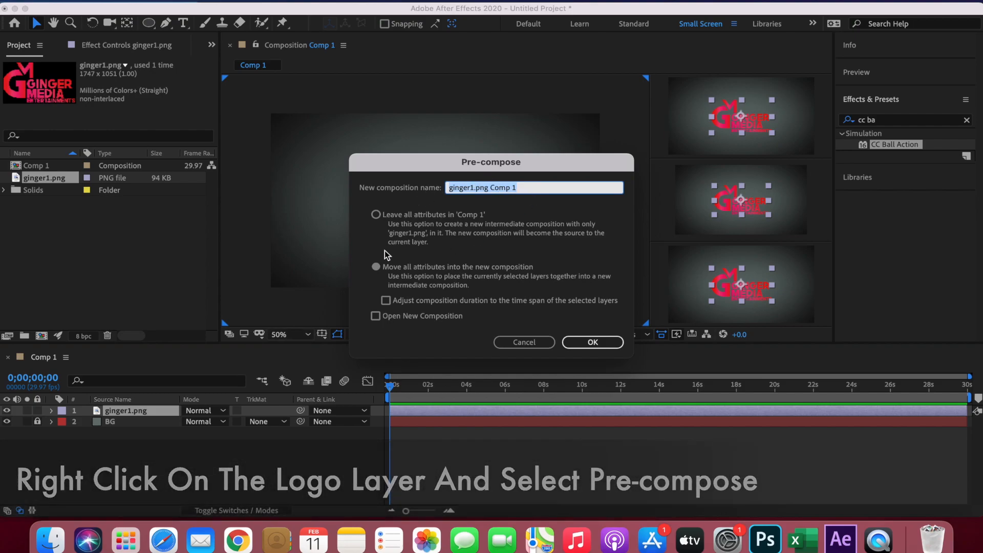
click(377, 266)
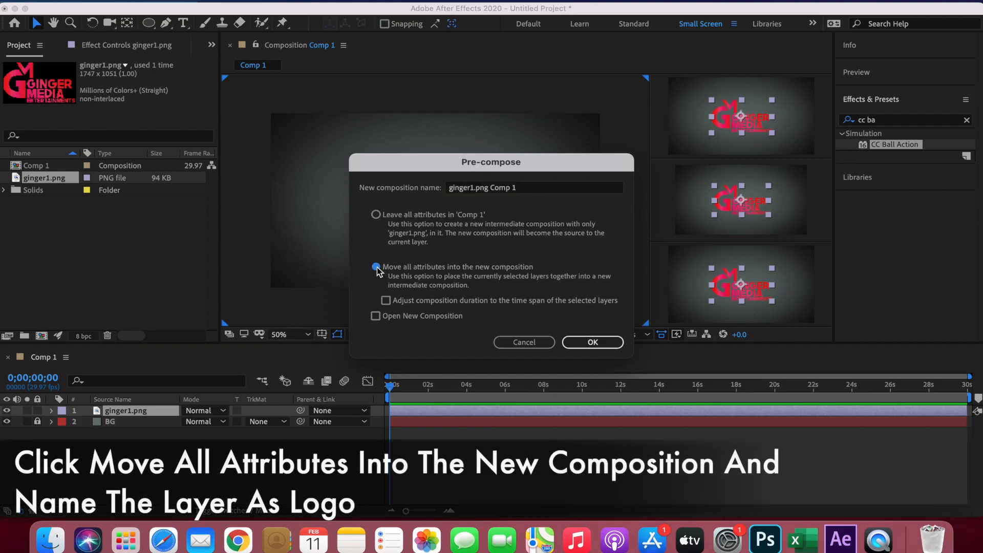
click(539, 193)
key(BackSpace)
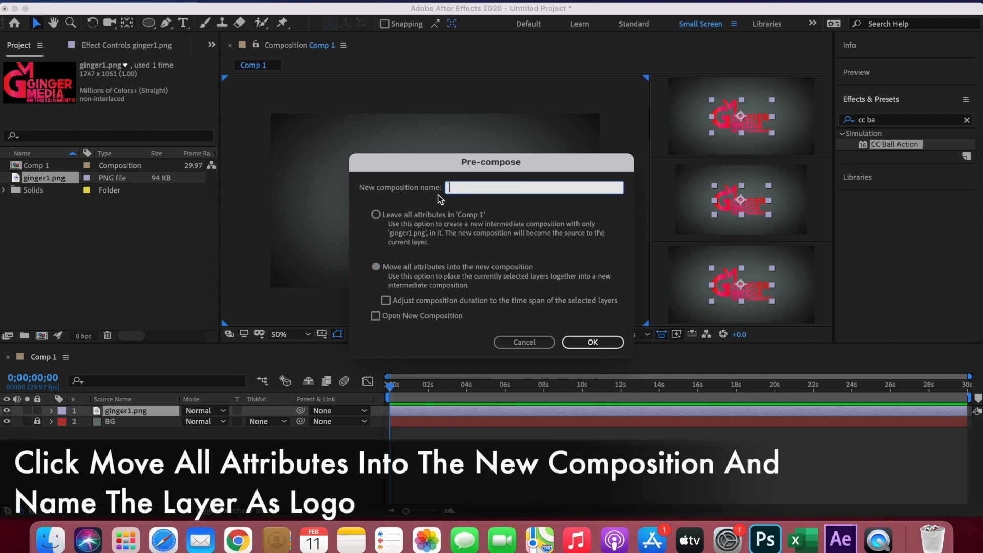
text(LOGO)
click(593, 342)
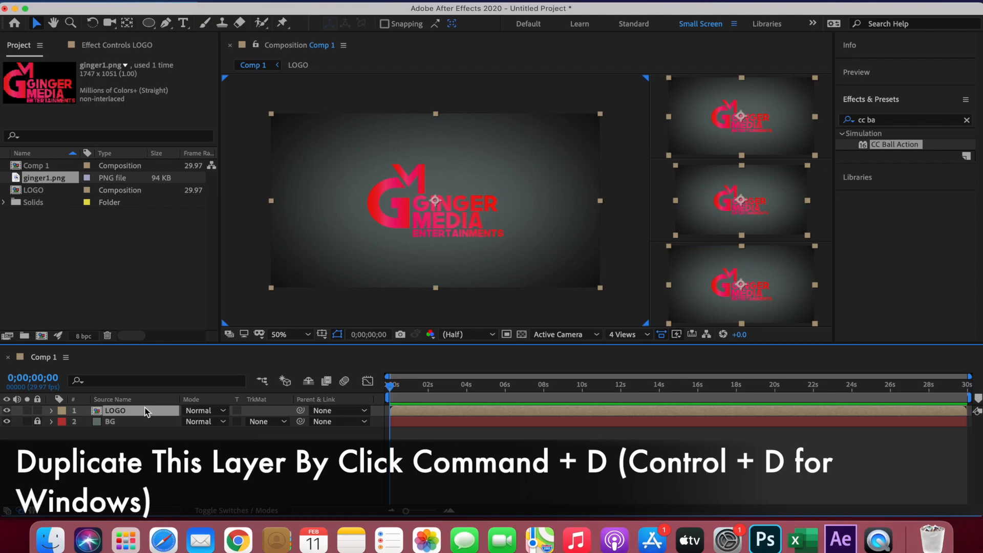
- Duplicate the LOGO layer and hide the lower copy
key(super+d)
click(6, 422)
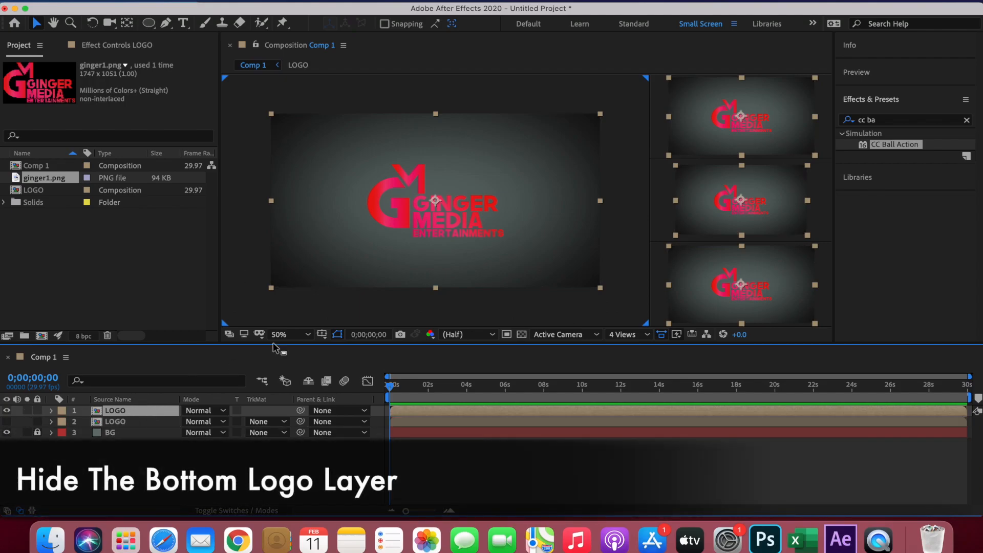
- Find the CC Ball Action effect and apply it to the upper LOGO layer
click(876, 120)
key(BackSpace)
text(cc)
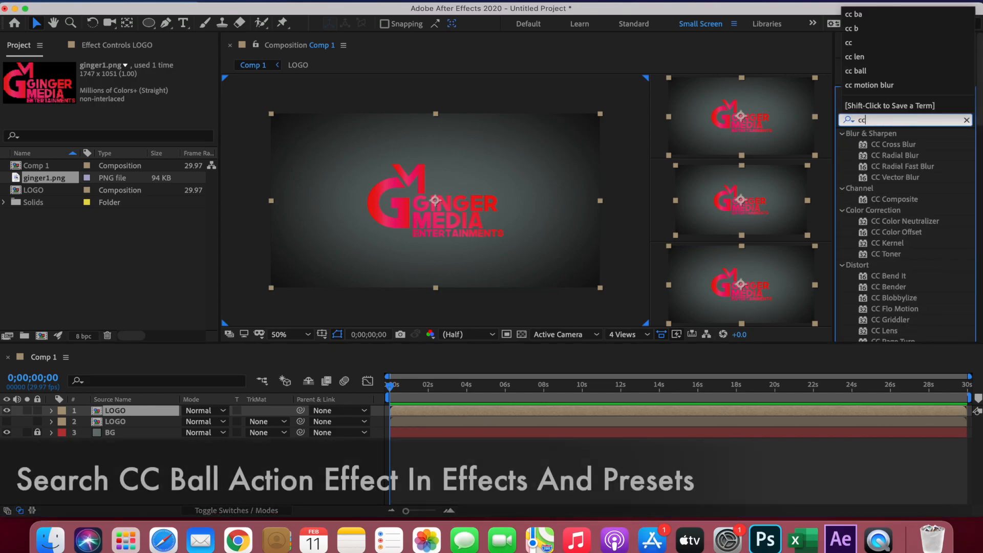
text( b)
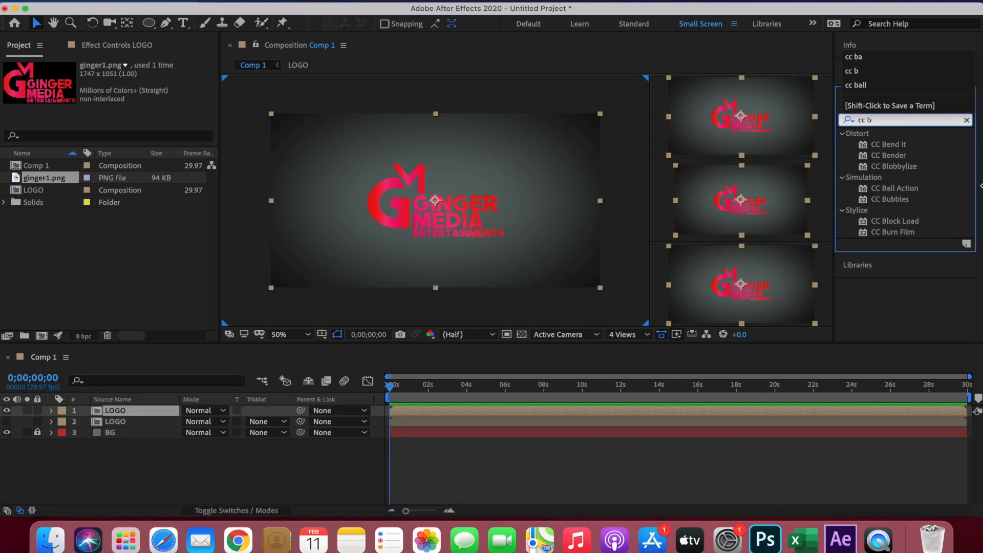
click(887, 189)
drag(889, 190, 125, 413)
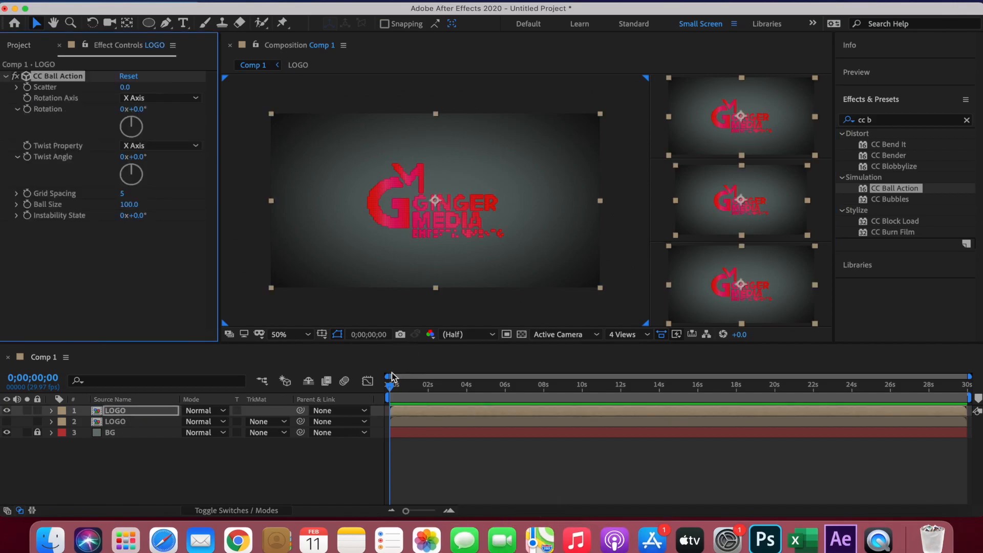
- At 0;00;02;02, enable keyframing for CC Ball Action's Scatter and Rotation, and set the Rotation Axis to Z Axis
drag(390, 387, 430, 388)
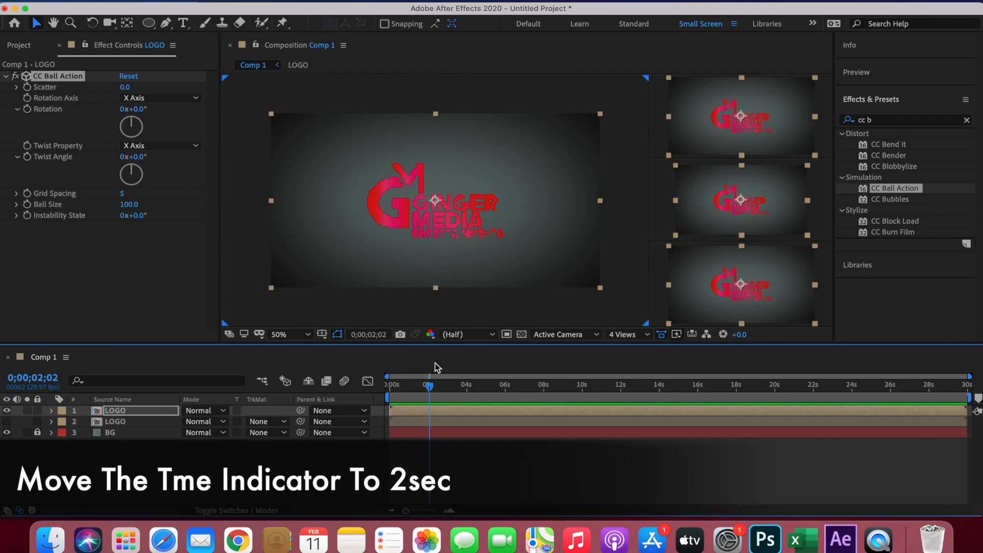
click(27, 87)
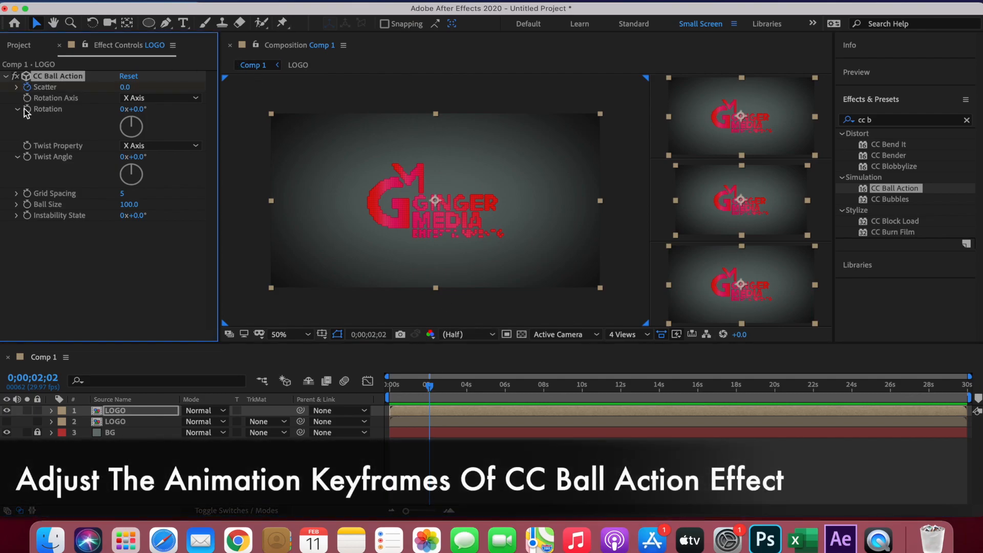
click(182, 100)
click(155, 140)
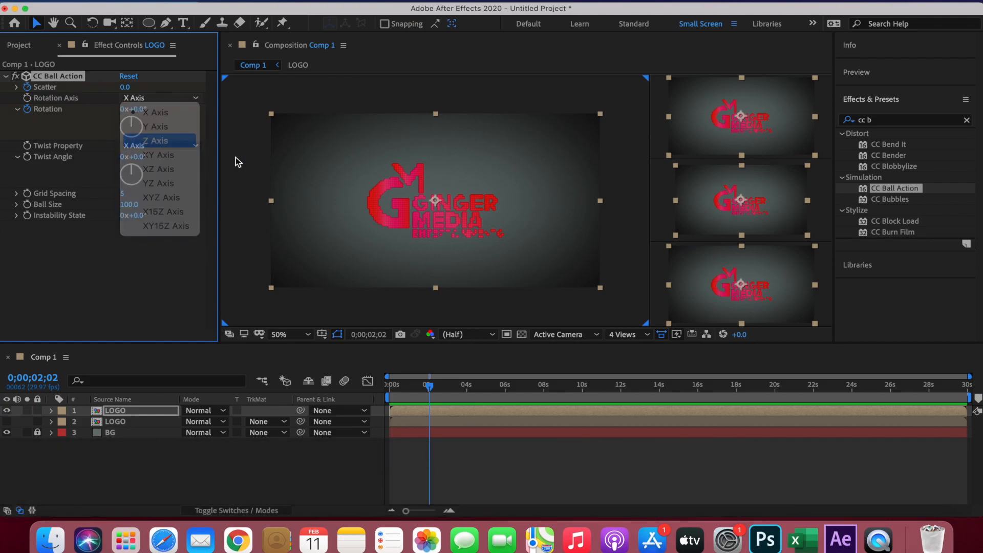
- At 0;00;00;00, set CC Ball Action's Scatter to 600 and Rotation to -3 full turns
drag(430, 388, 378, 387)
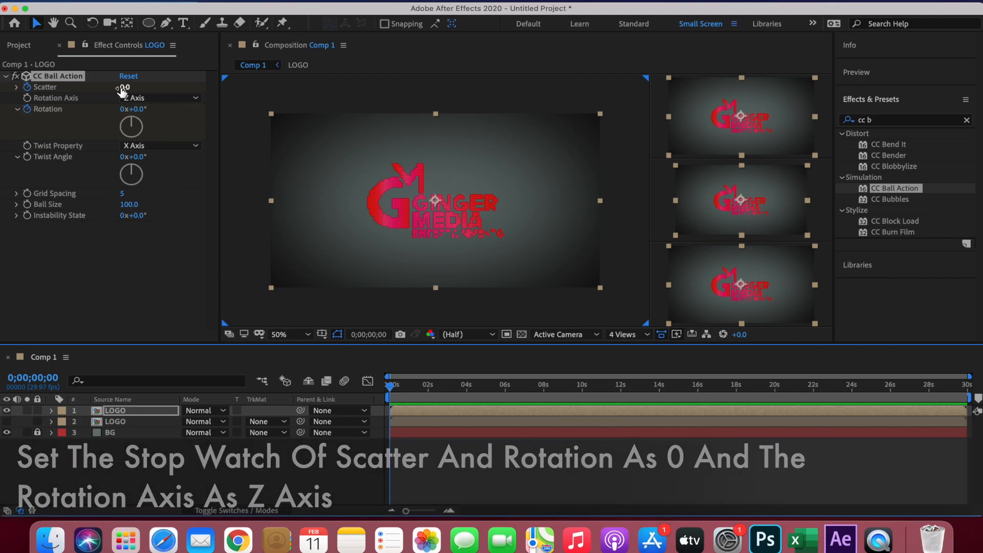
click(128, 87)
text(500)
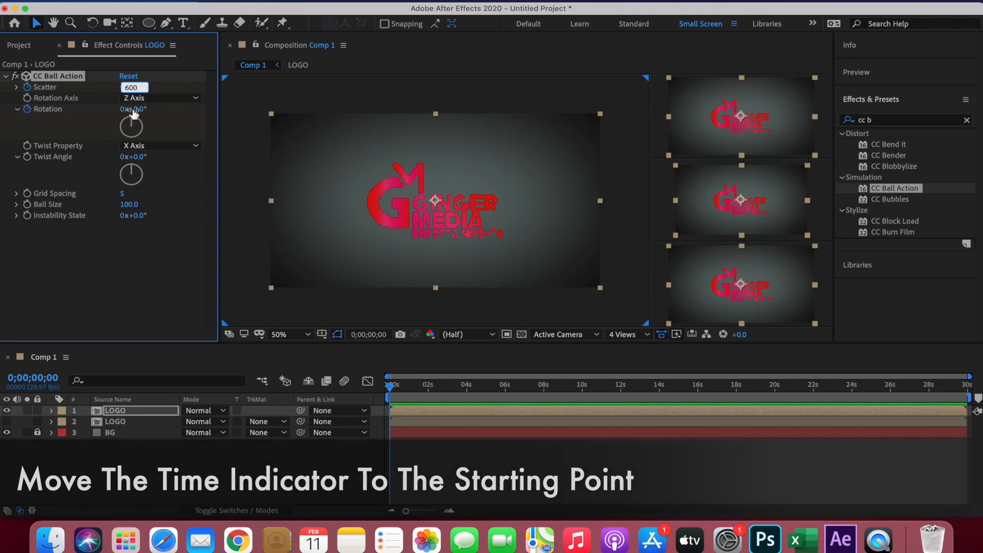
click(123, 109)
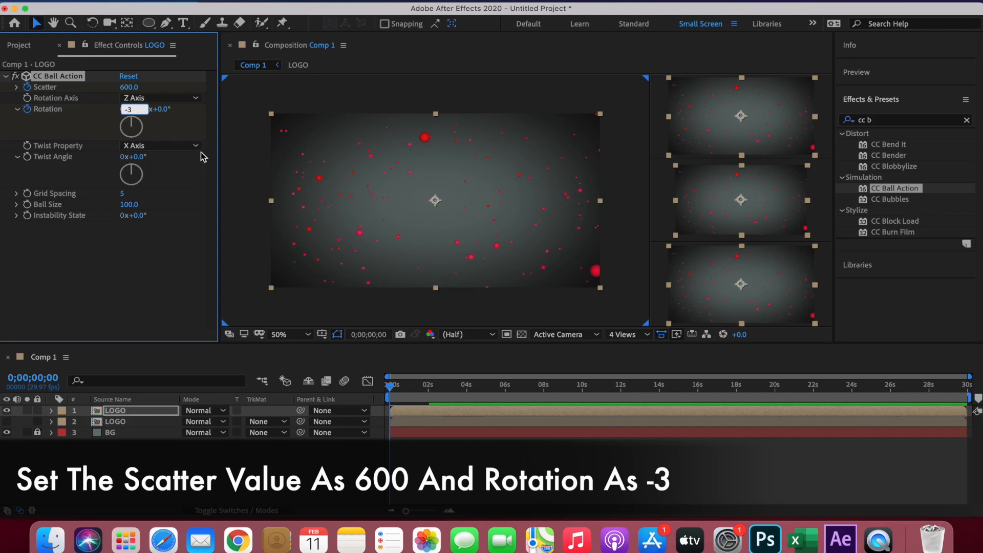
text(-3)
key(Return)
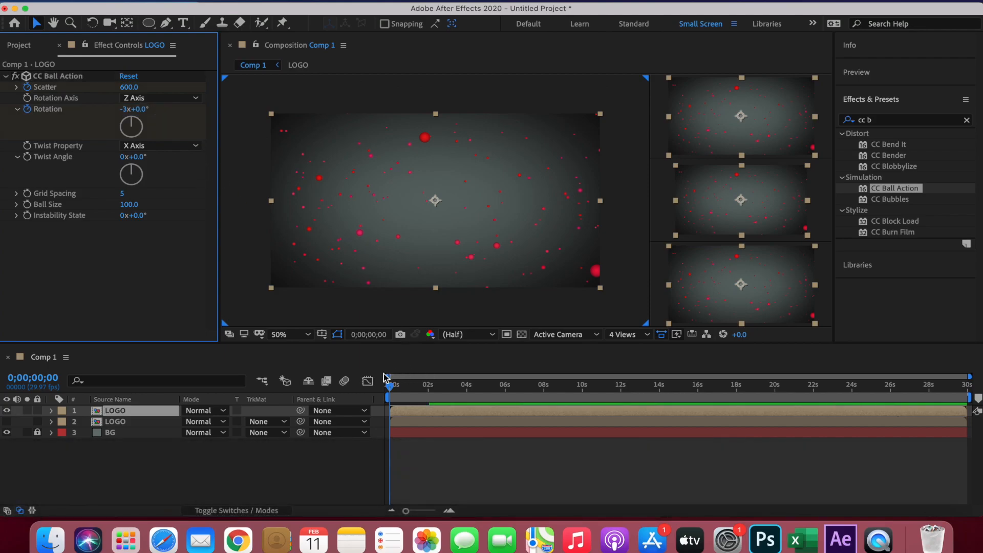
- Play the composition from the start to preview the scattered balls forming the logo
click(390, 385)
key(space)
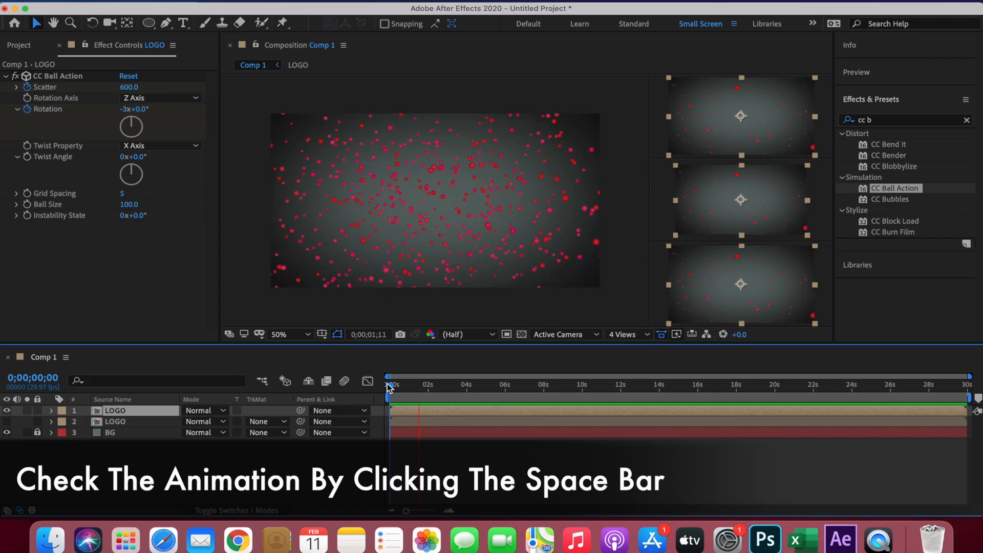
key(space)
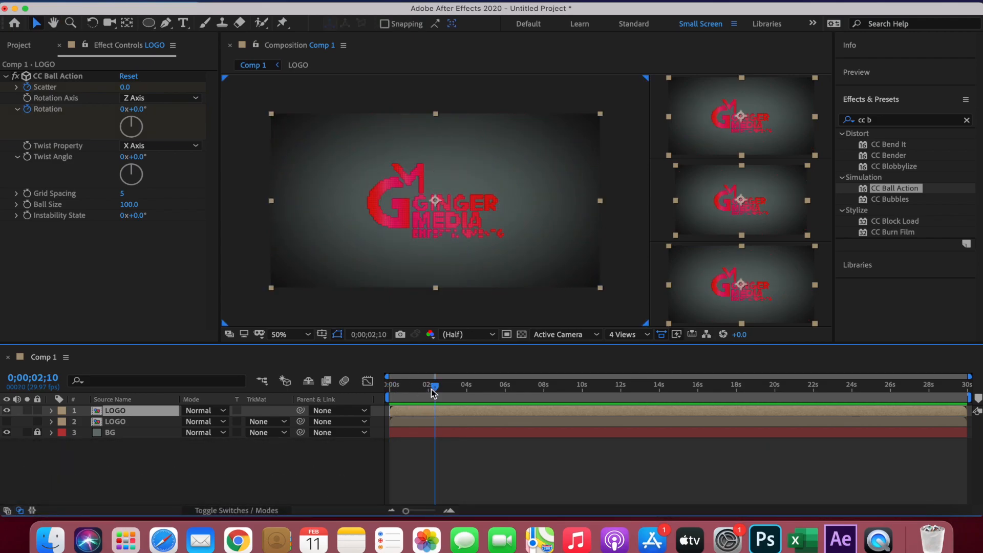
- Set CC Ball Action's Grid Spacing to 0 at 0;00;00;00, and to 1 at 0;00;02;00
click(390, 388)
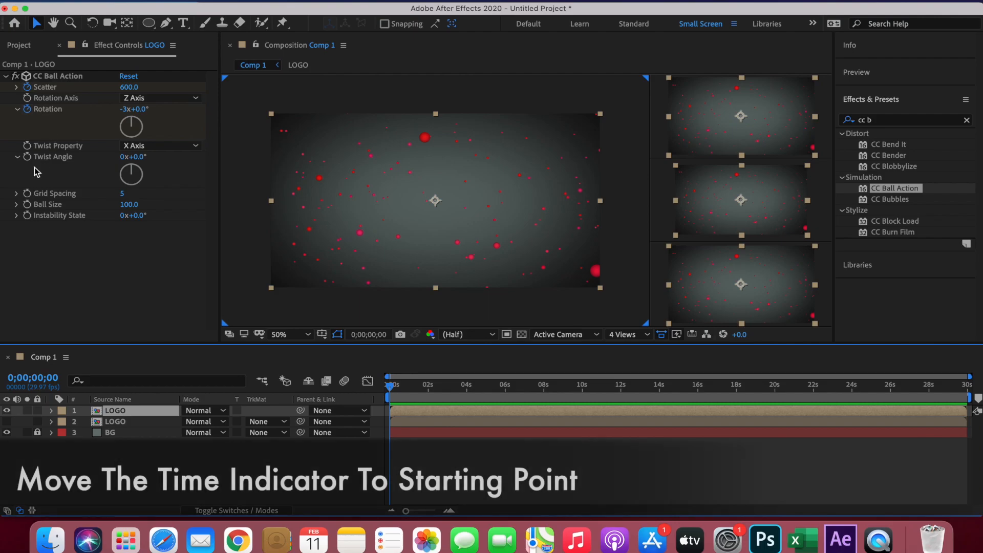
click(122, 194)
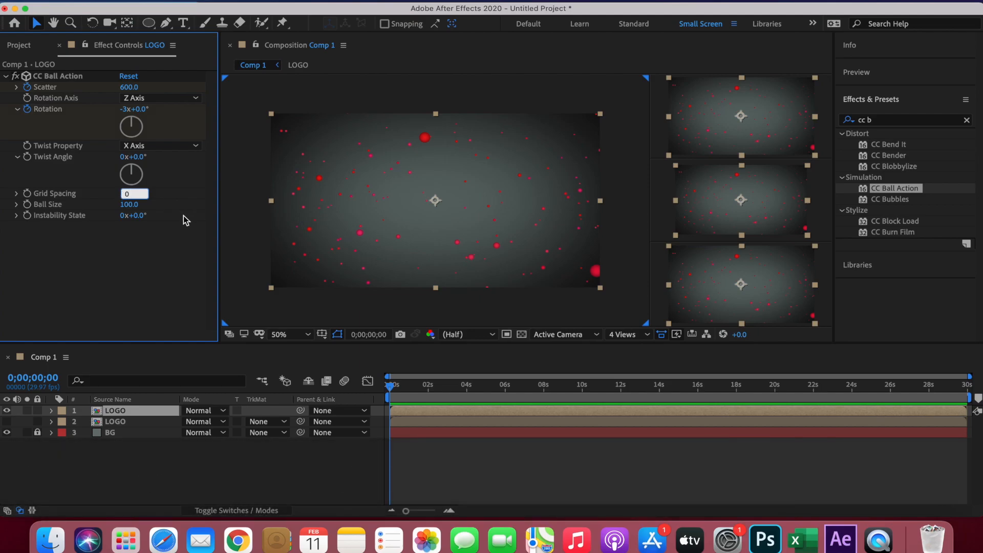
drag(390, 385, 430, 387)
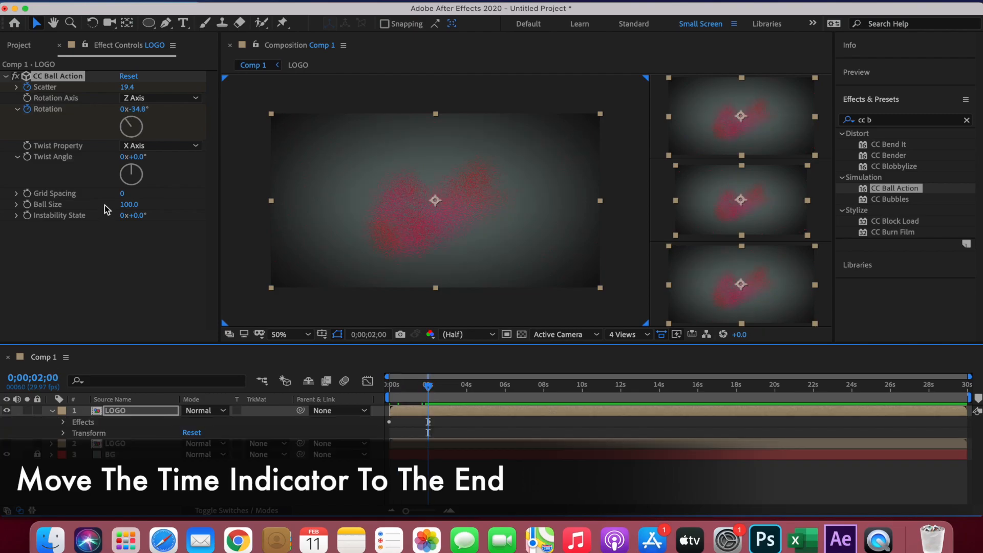
click(121, 194)
text(1)
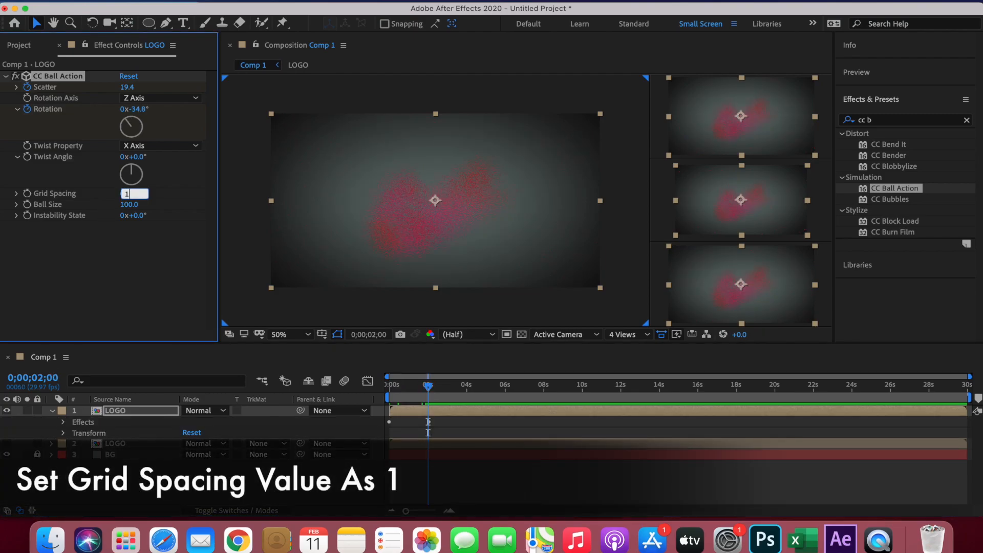
key(Return)
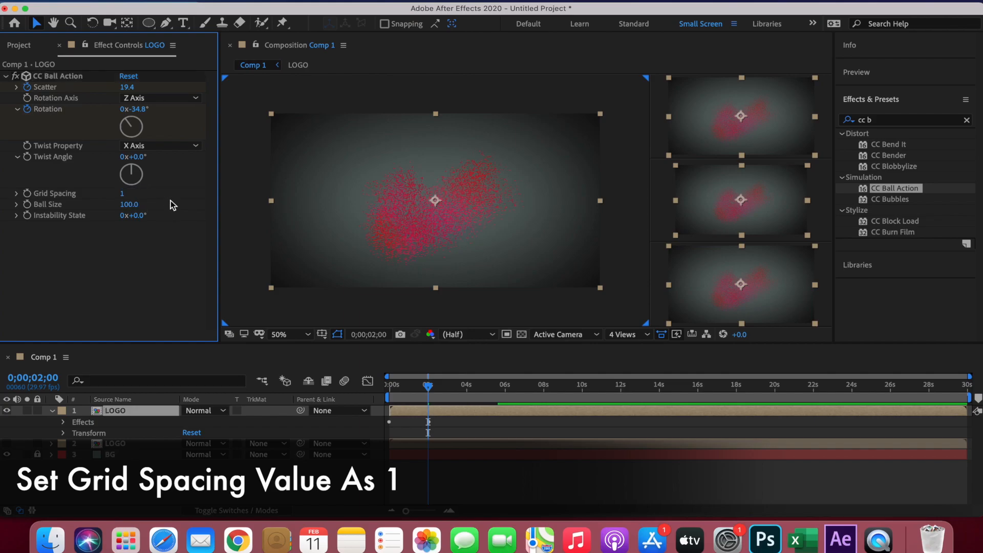
- Set CC Ball Action's Ball Size to 100 at 0;00;01;00
drag(428, 385, 411, 388)
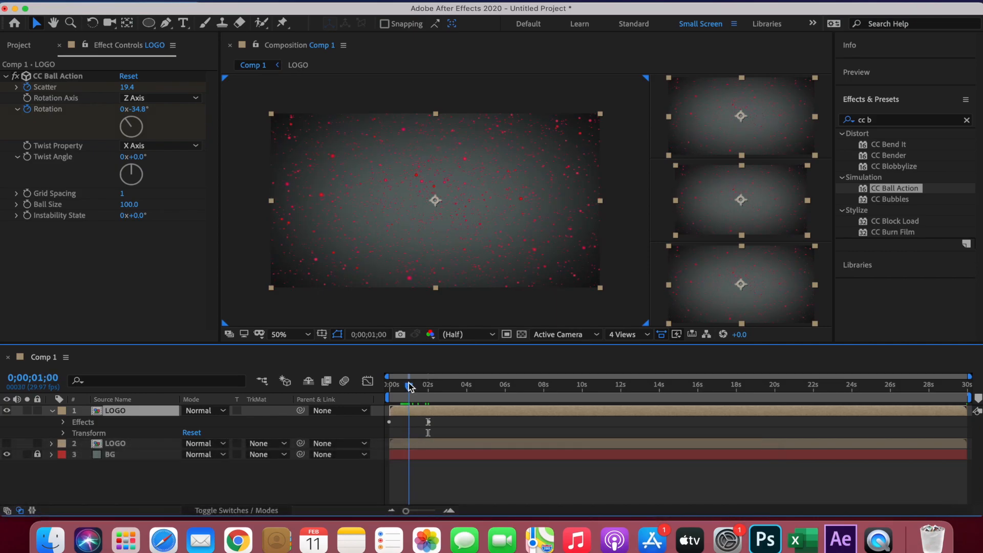
click(128, 205)
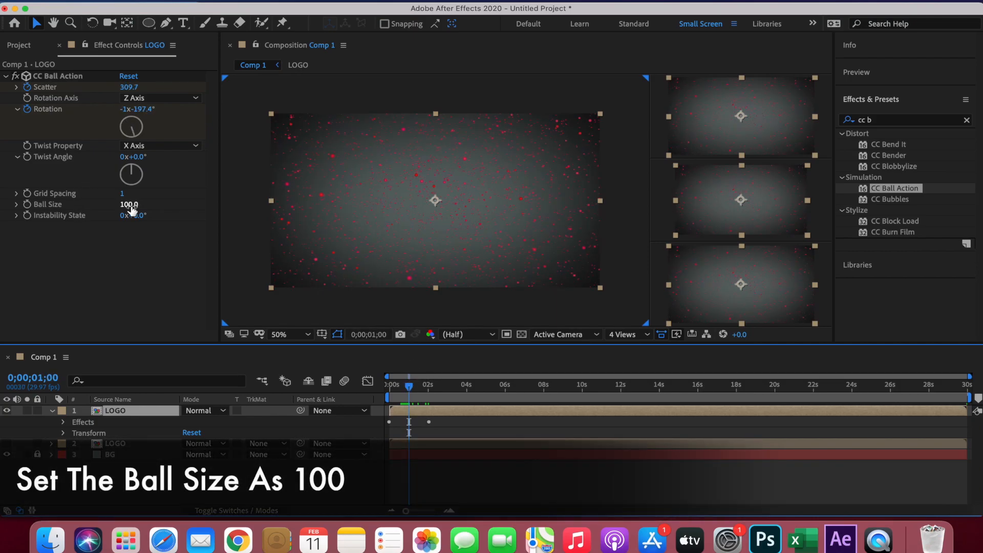
text(100)
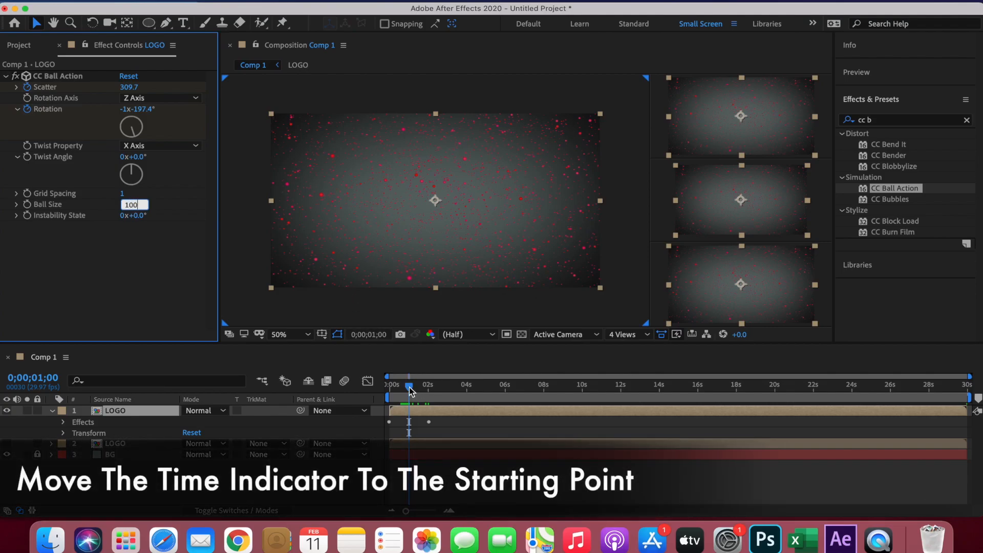
- At 0;00;00;00, set CC Ball Action's Ball Size to 200 and play the animation to preview the particles
drag(409, 387, 378, 385)
click(129, 204)
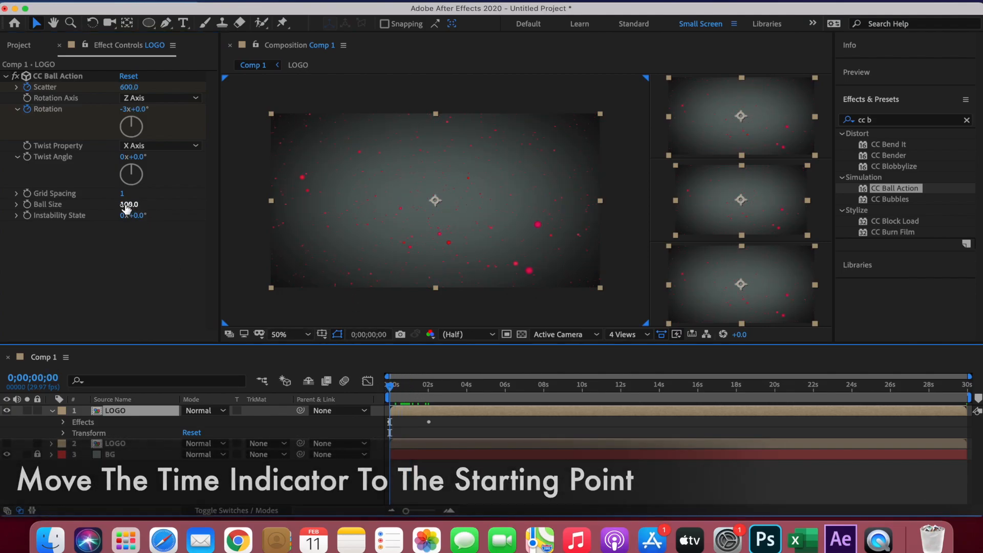
text(200)
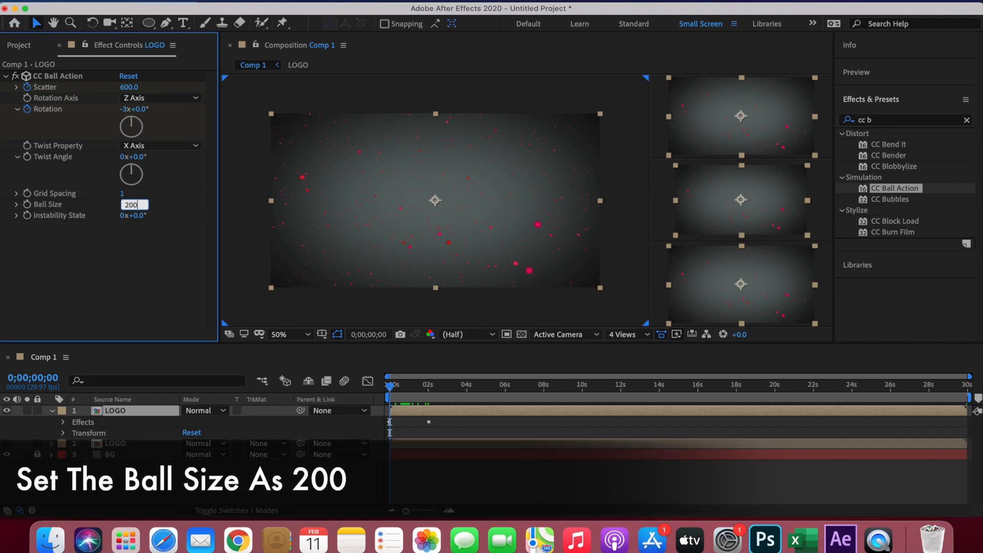
key(Return)
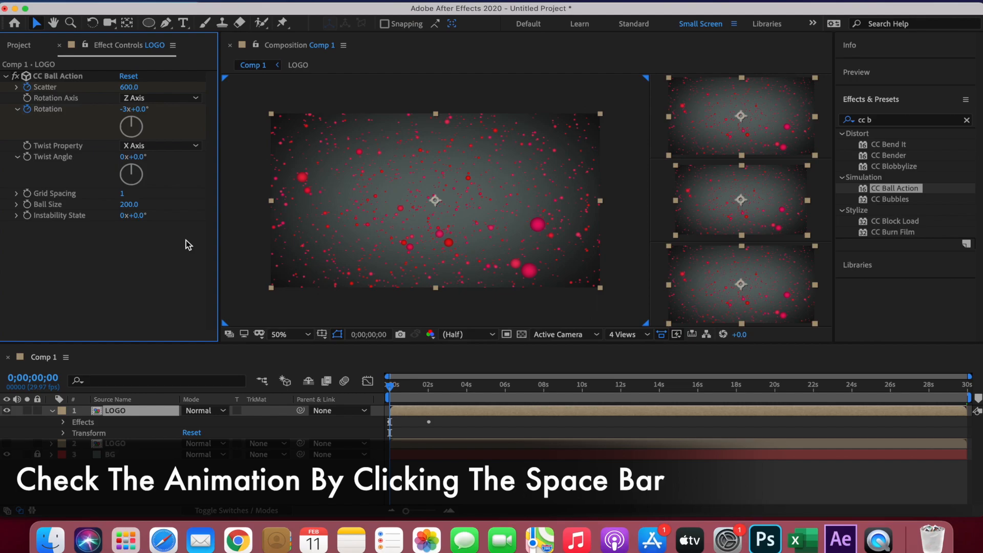
key(space)
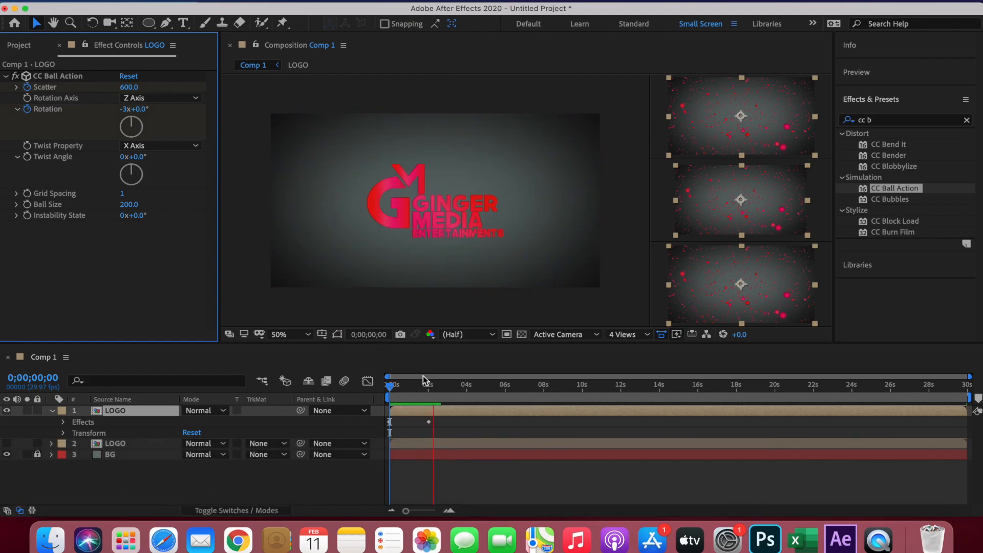
click(355, 384)
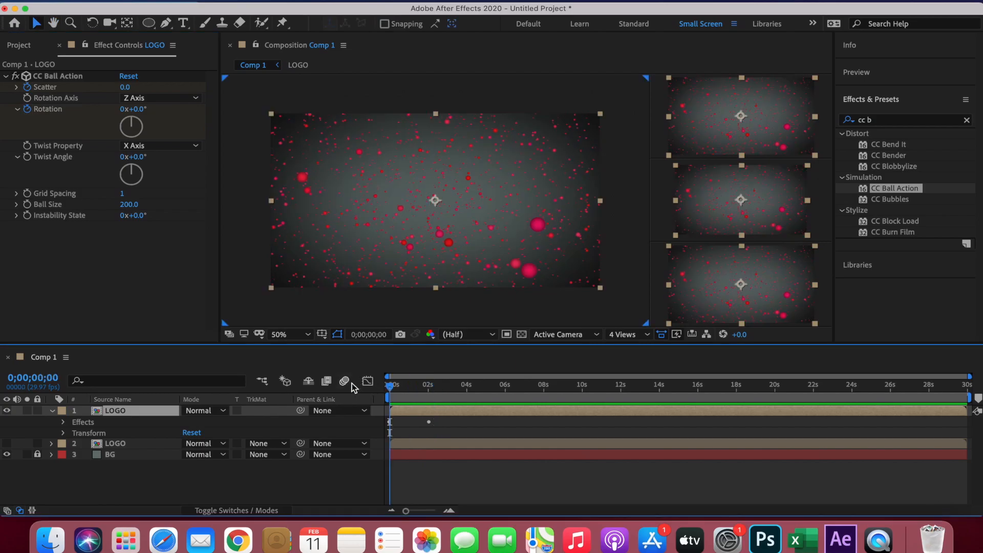
- Switch visibility from the top LOGO layer to the lower LOGO layer, and apply the CC Lens effect to the lower one
click(8, 410)
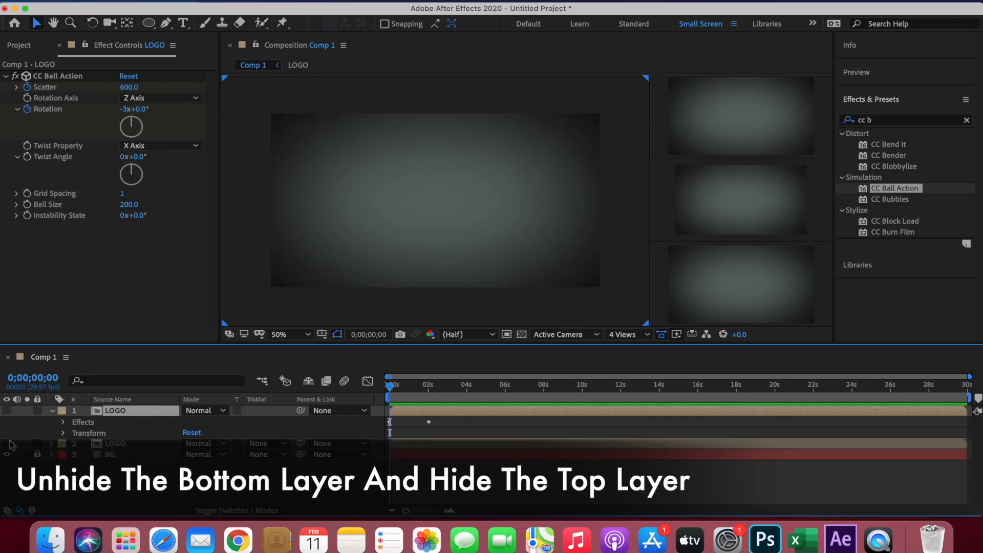
click(7, 445)
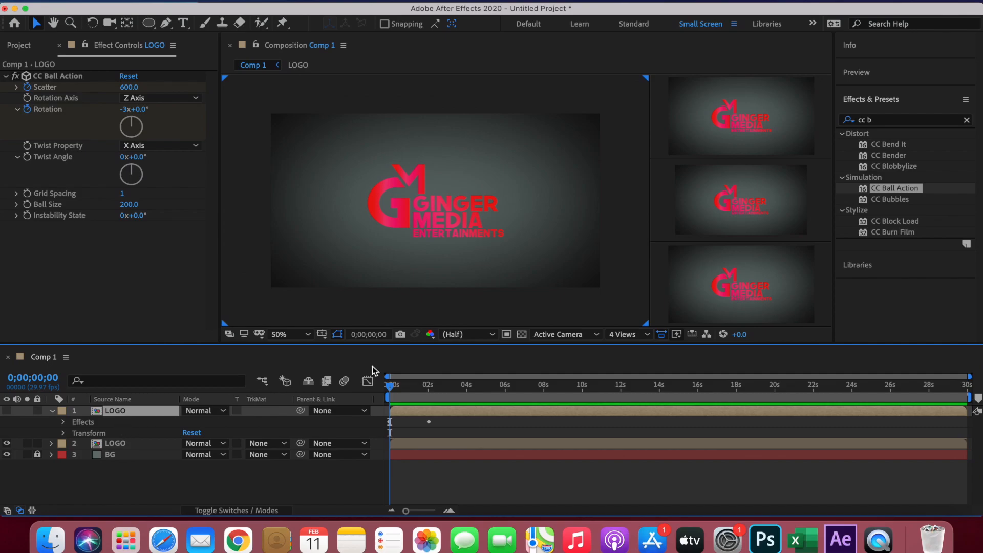
click(885, 119)
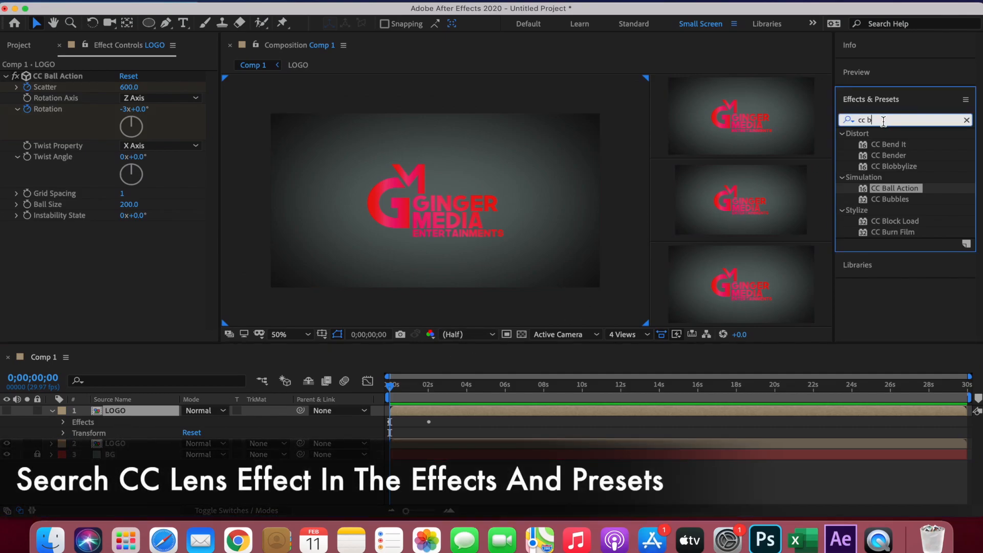
key(BackSpace)
text(le)
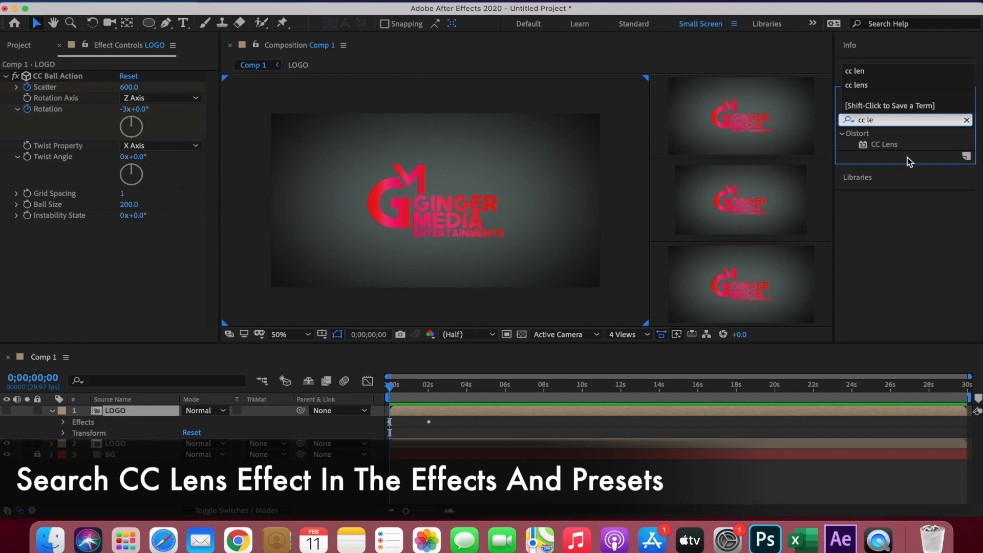
click(888, 143)
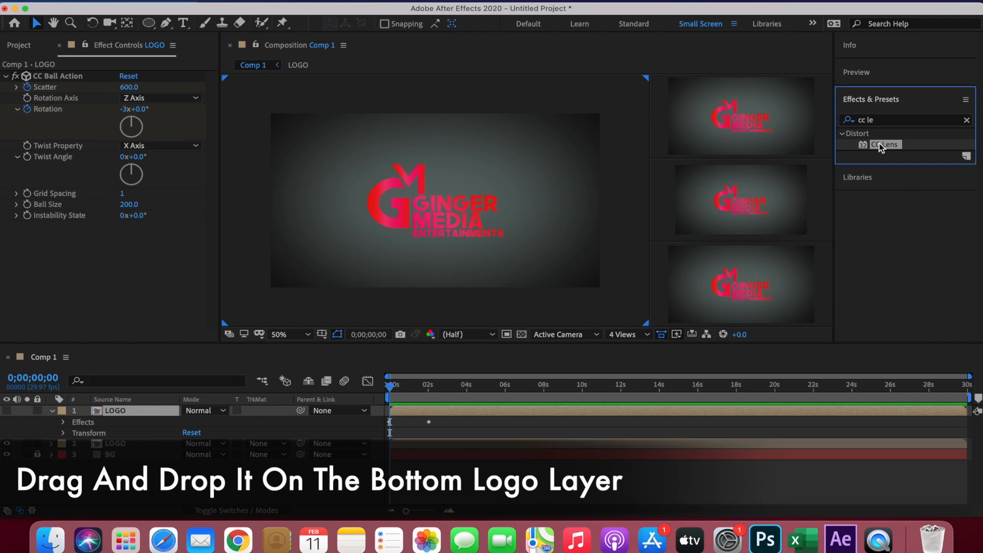
drag(880, 143, 133, 441)
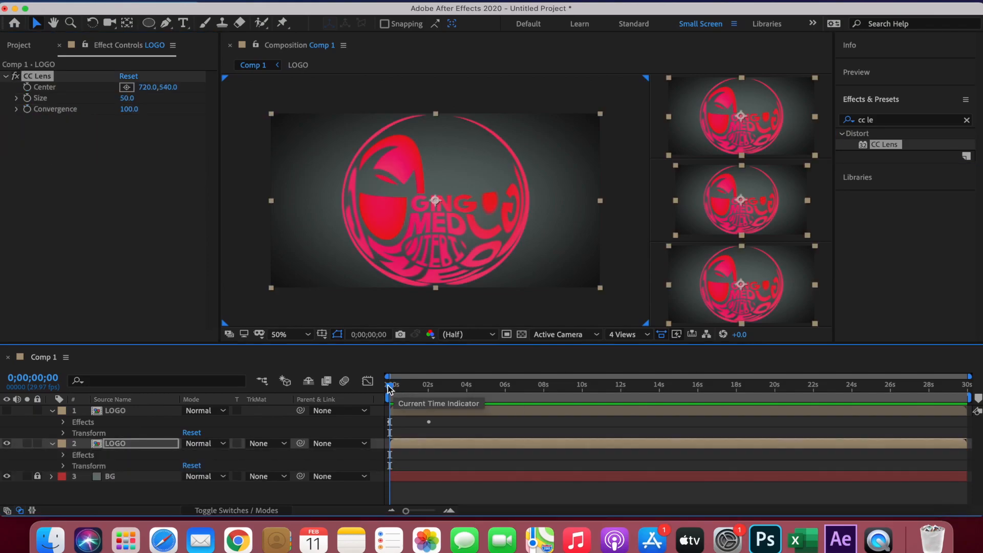
- At 0;00;02;01, enable keyframing for CC Lens's Size and set it to 0
drag(391, 386, 428, 392)
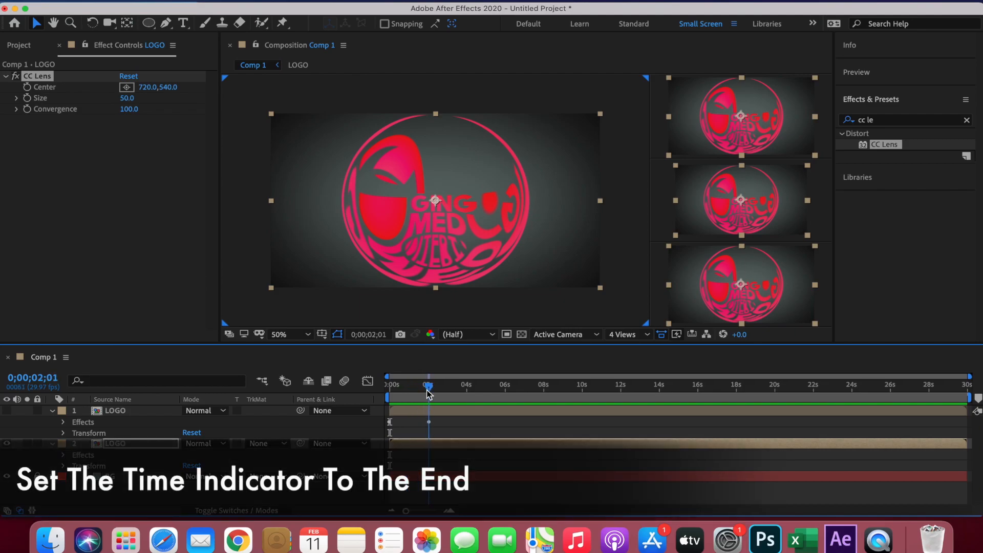
click(27, 98)
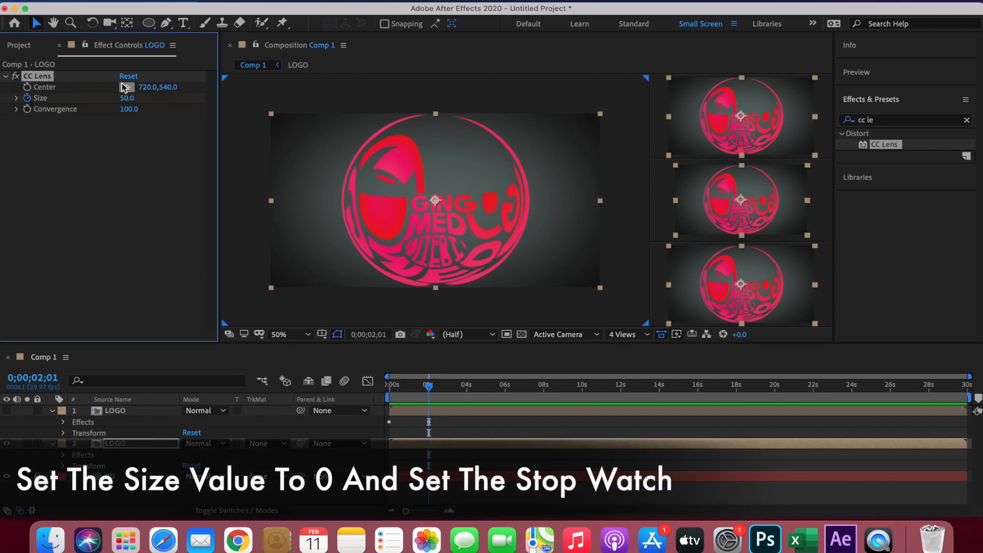
click(127, 98)
text(0)
key(Return)
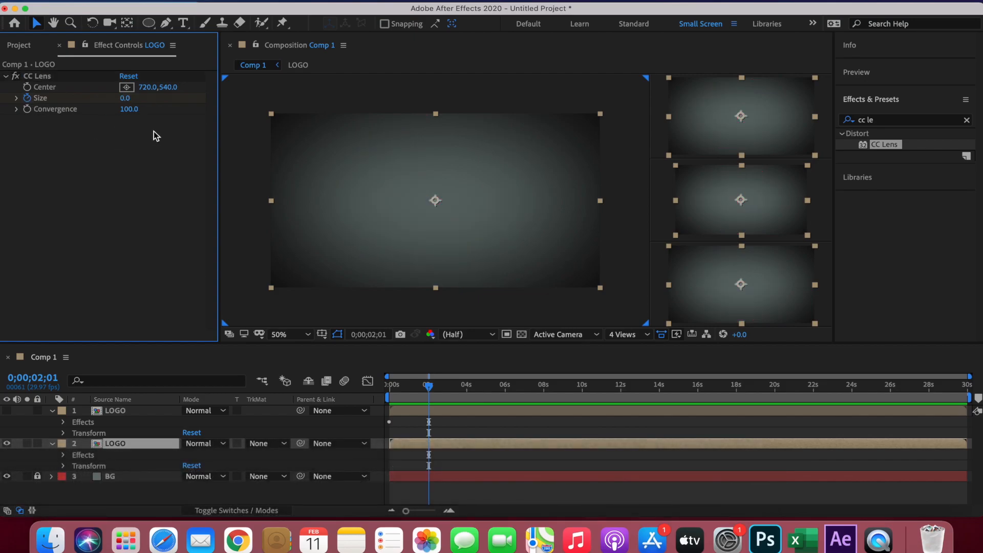
- At 0;00;03;01, set CC Lens's Size to 500
drag(429, 394, 448, 394)
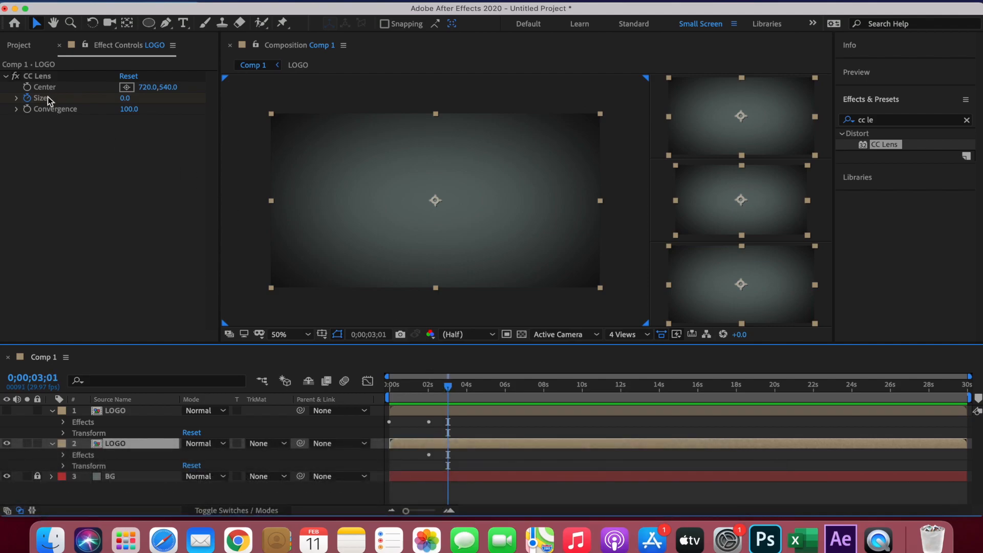
click(125, 97)
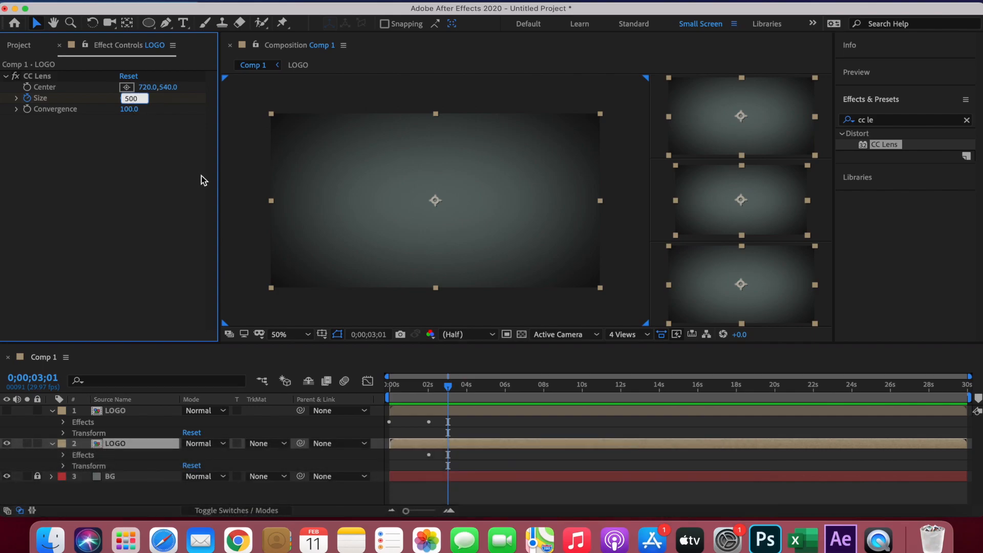
click(195, 211)
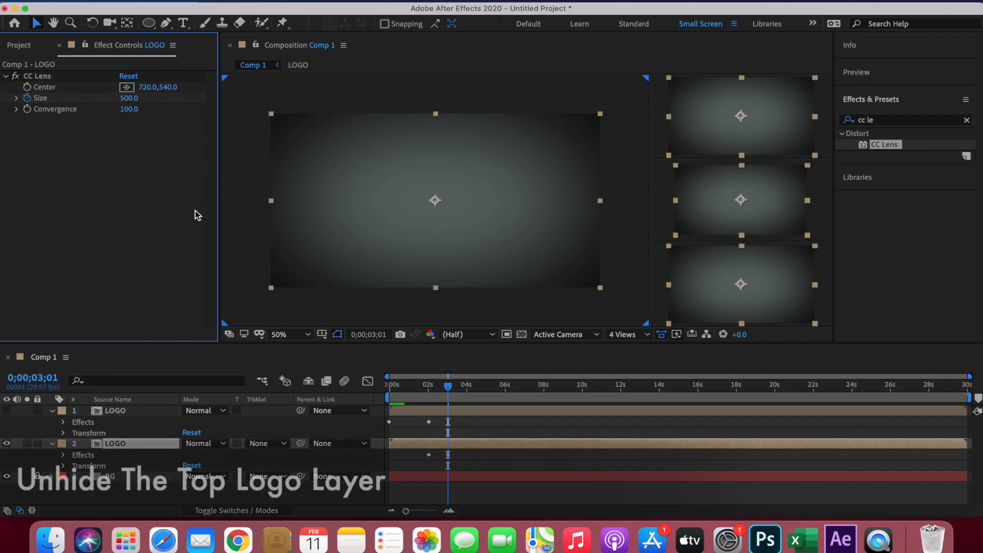
- Show the top LOGO layer again and play the composition from the start to preview both effects together
click(7, 410)
drag(448, 386, 363, 390)
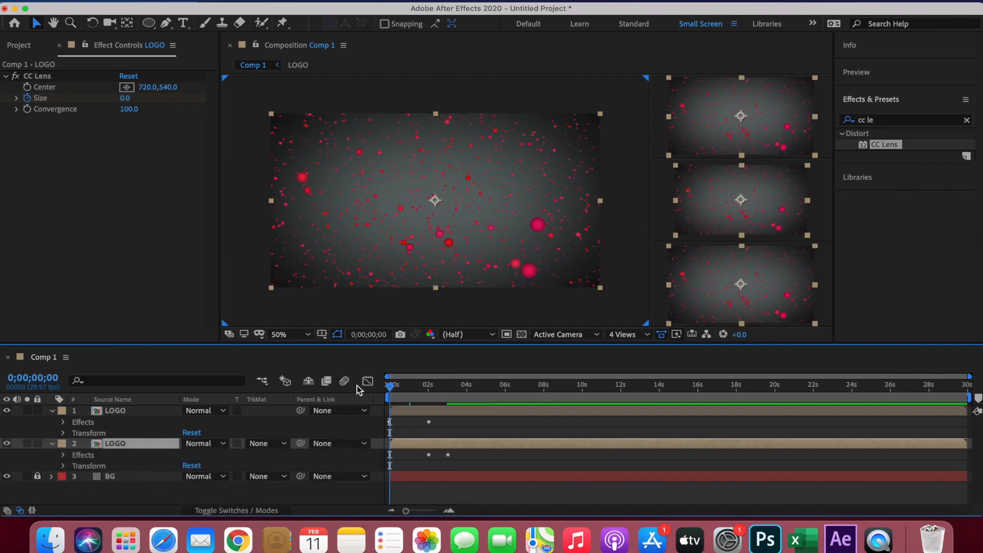
key(space)
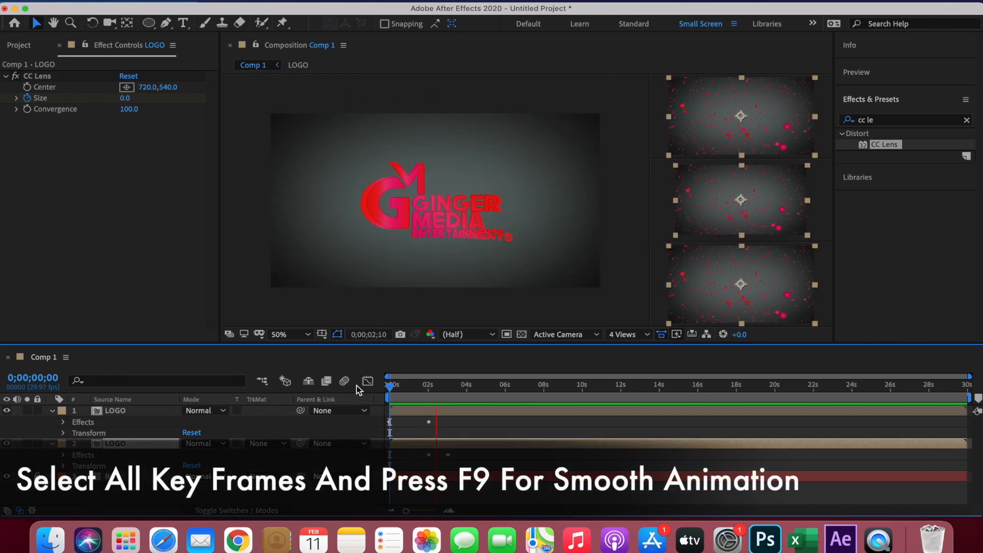
key(space)
- Select the keyframes of both LOGO layers and replay the animation from 0;00;00;00 to check its smoothness
drag(475, 466, 386, 412)
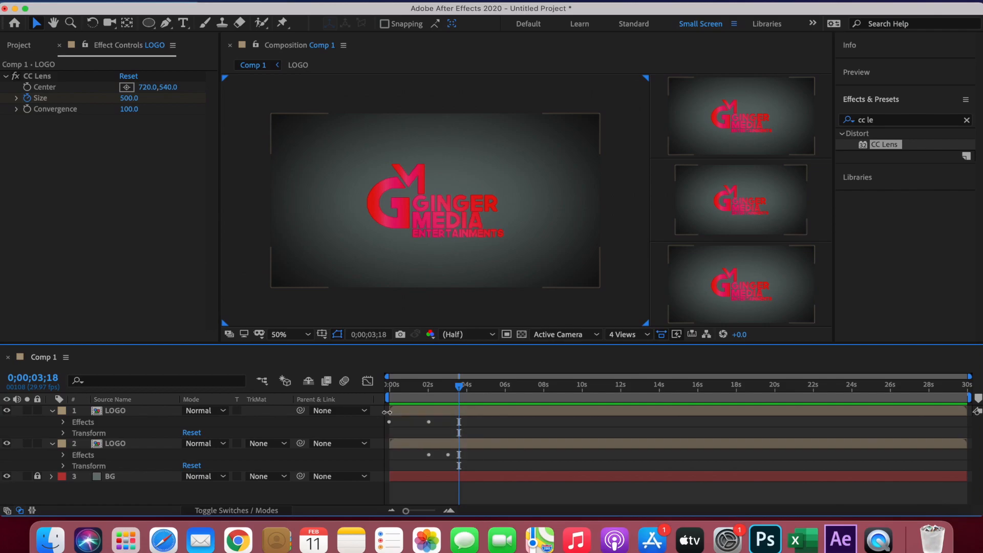
drag(459, 386, 394, 385)
key(Home)
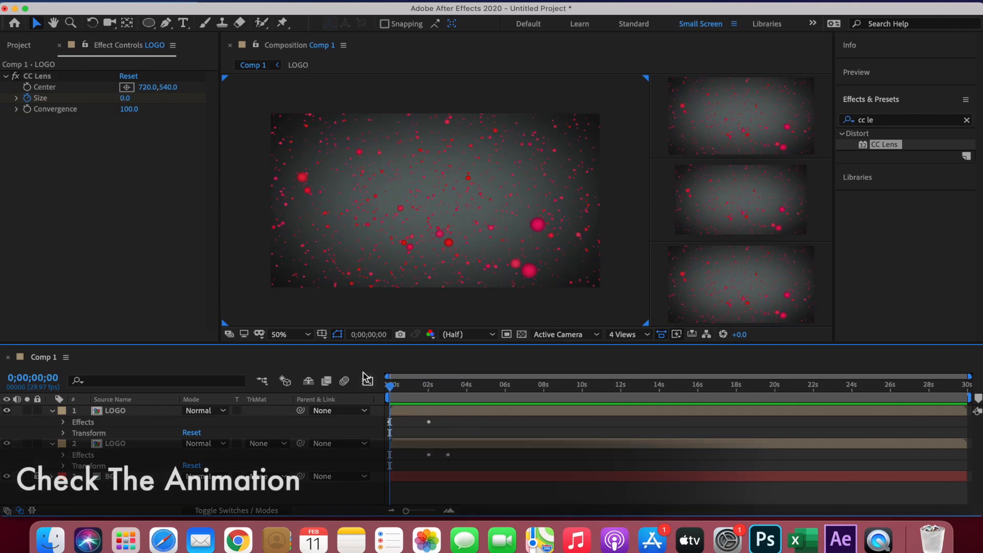
key(space)
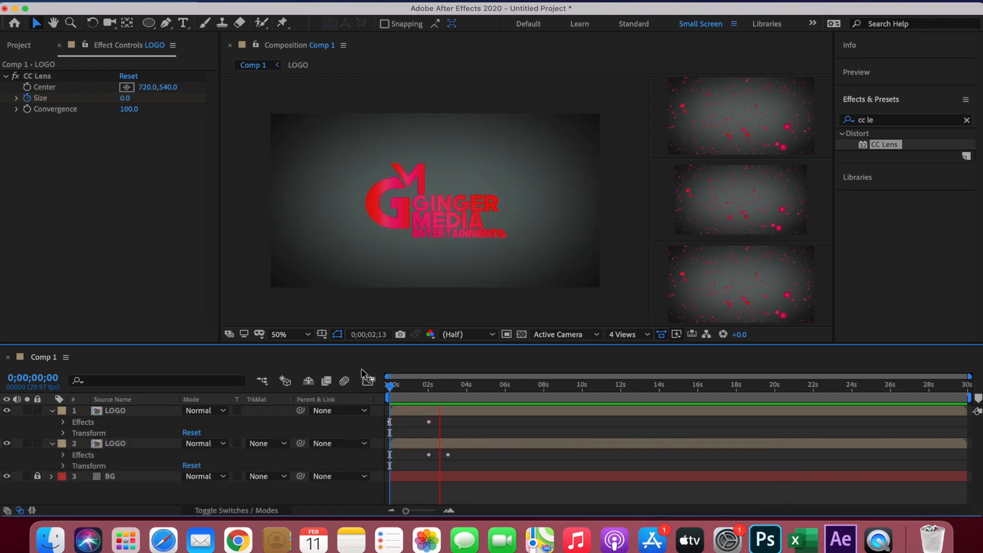
key(space)
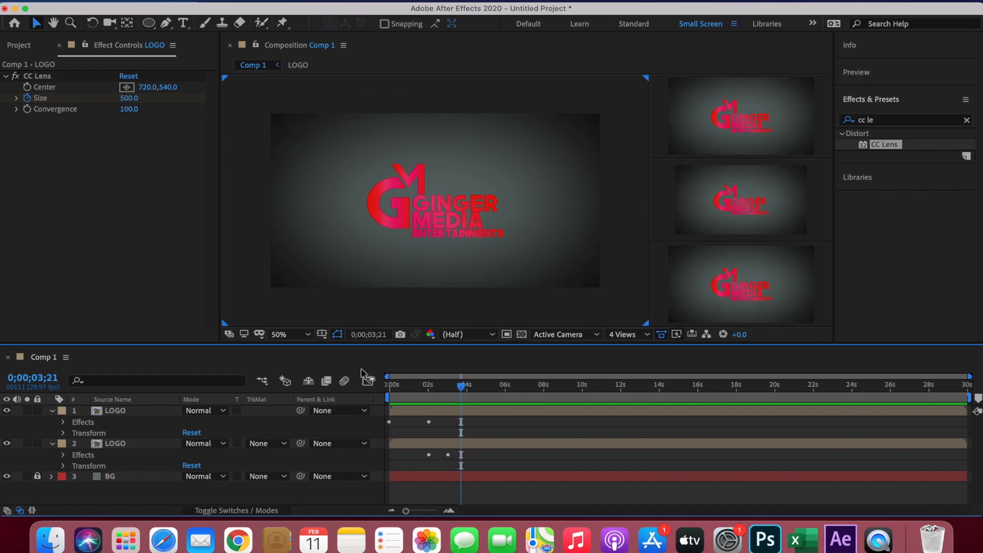
- Find the CC Force Motion Blur effect and apply it to the lower LOGO layer, with the time at 0;00;02;05
key(j)
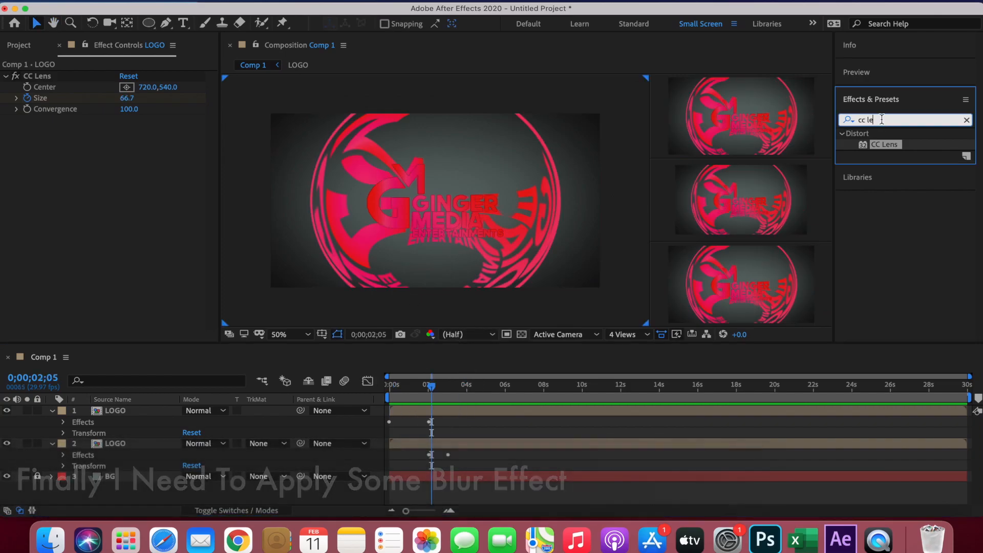
click(882, 120)
key(BackSpace)
key(BackSpace)
text(forc)
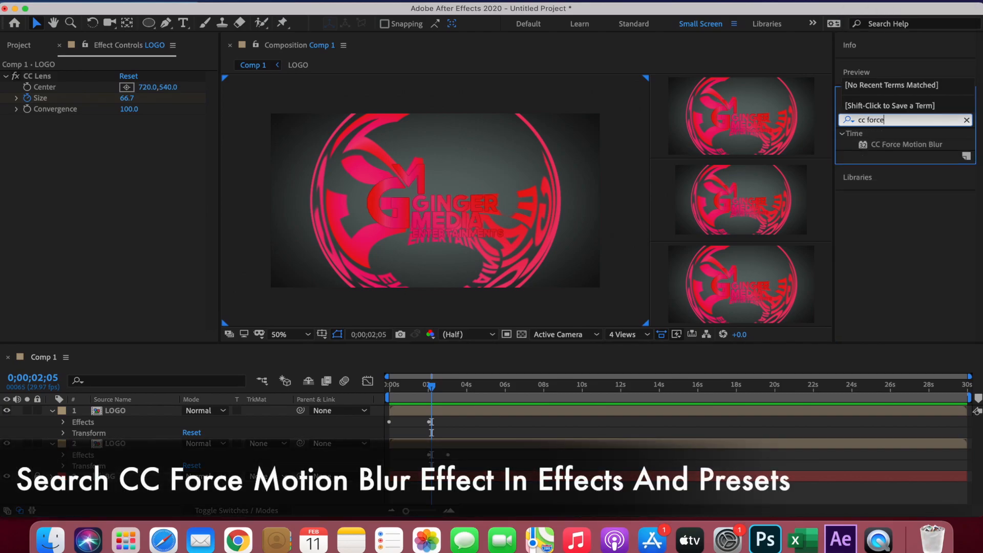
click(908, 148)
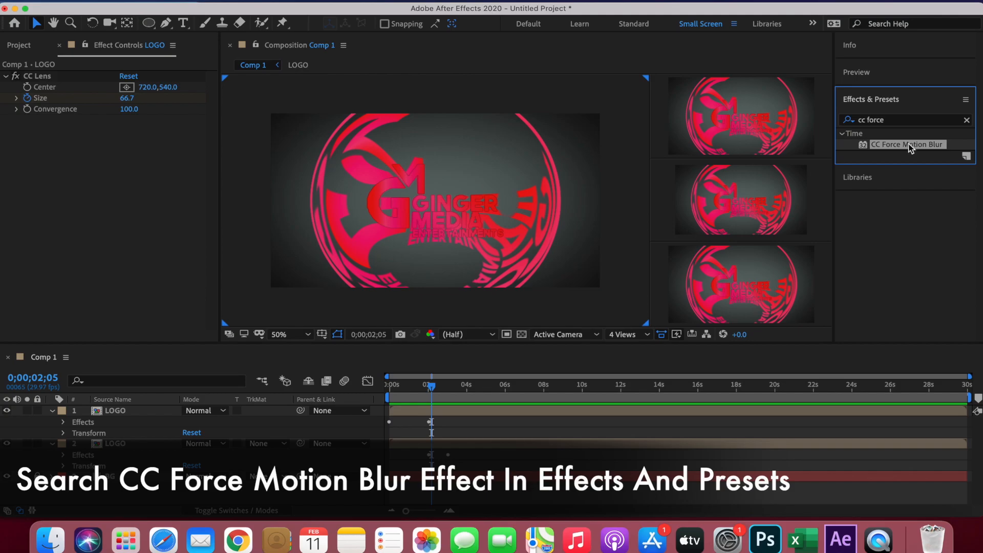
drag(910, 148, 123, 444)
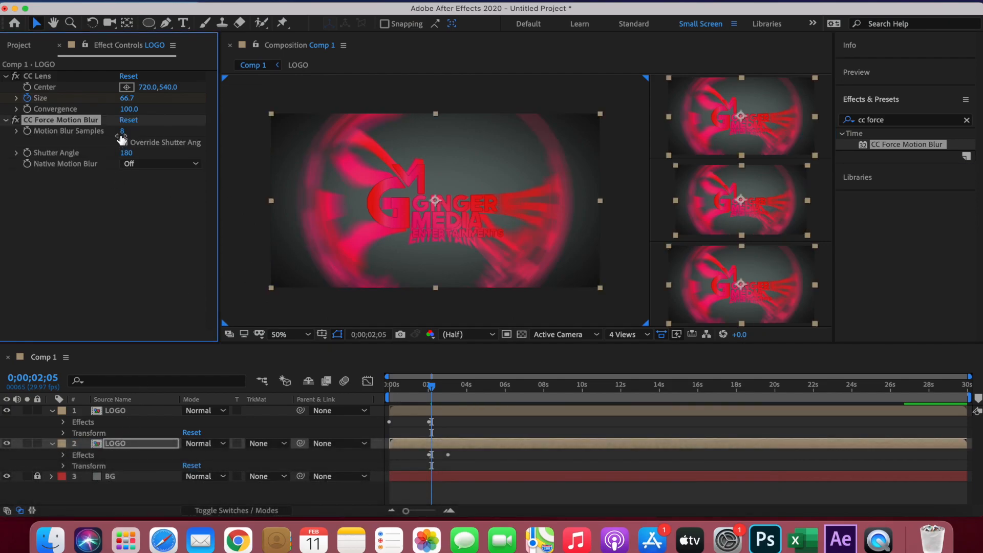
- Set the lower LOGO layer's Motion Blur Samples to 100, and apply CC Force Motion Blur with 100 samples to the top LOGO layer
click(121, 132)
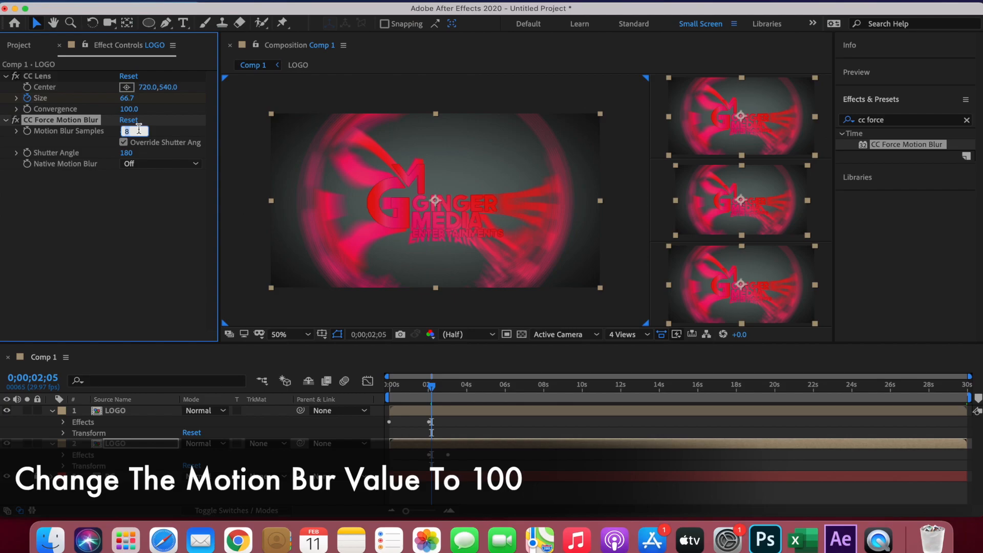
click(183, 191)
drag(918, 146, 120, 412)
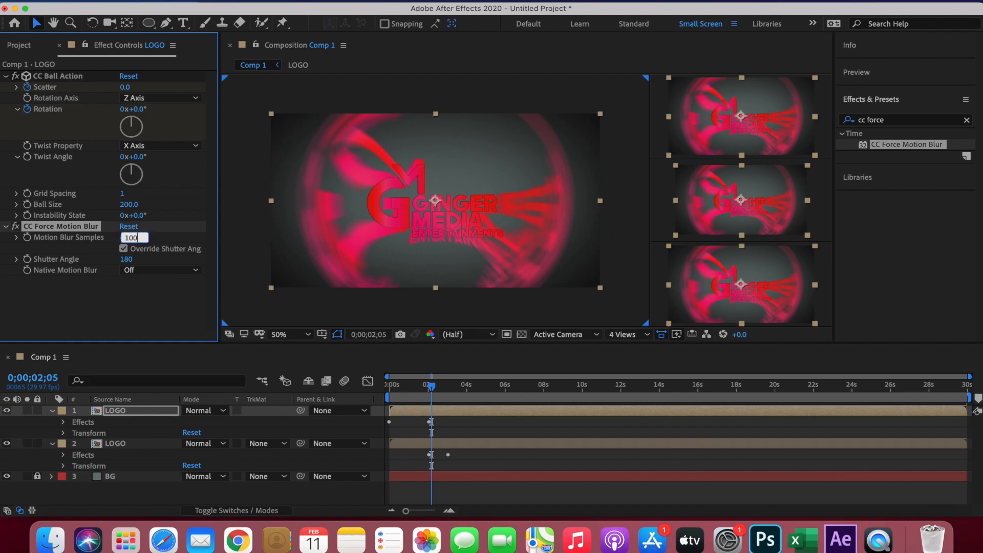
- Play the composition from 0;00;00;00 to preview the motion-blurred logo reveal
drag(432, 388, 369, 387)
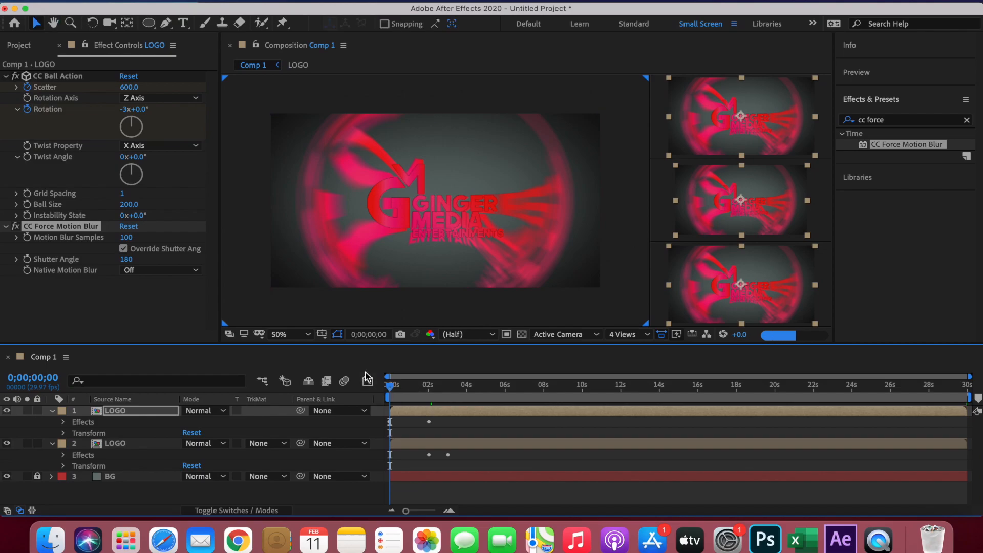
key(space)
drag(478, 481, 377, 403)
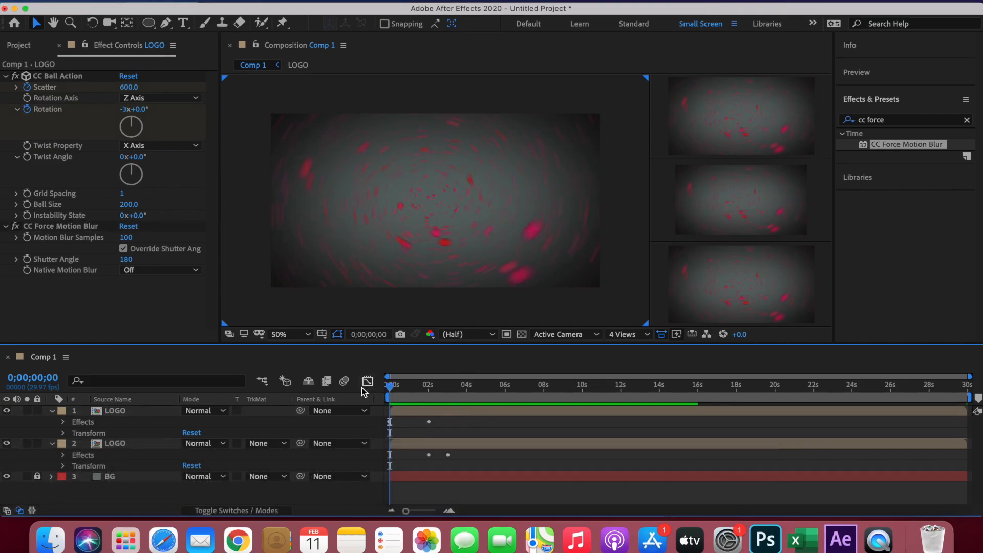